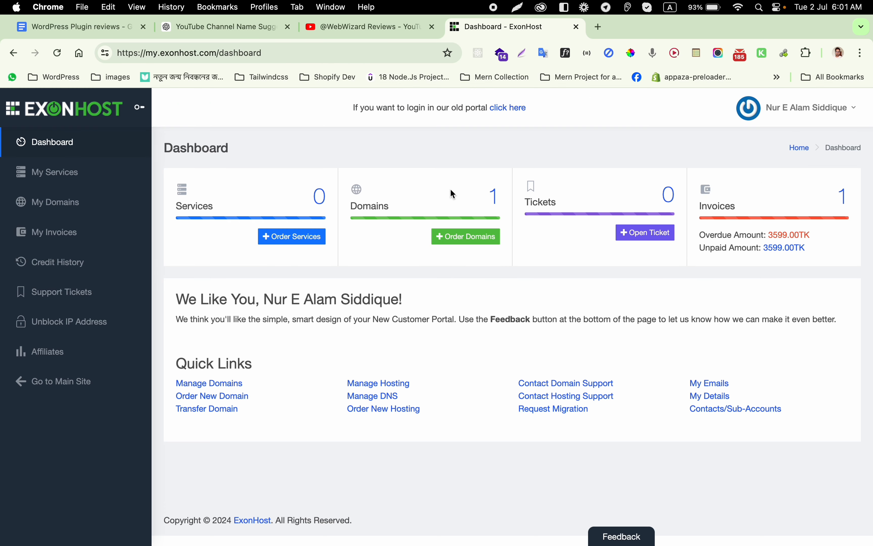
Step: Log out, then sign in to the second account using the saved login, Remember me and reCAPTCHA
left_click(805, 108)
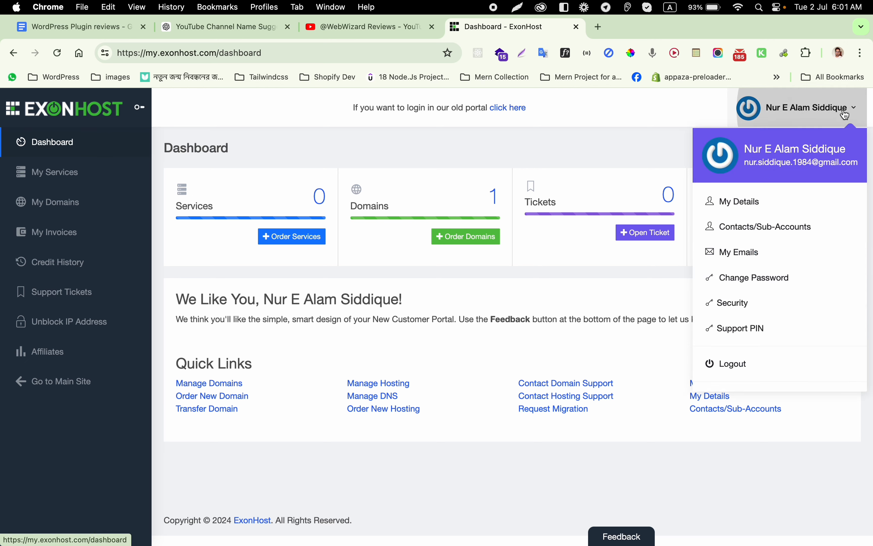
left_click(756, 357)
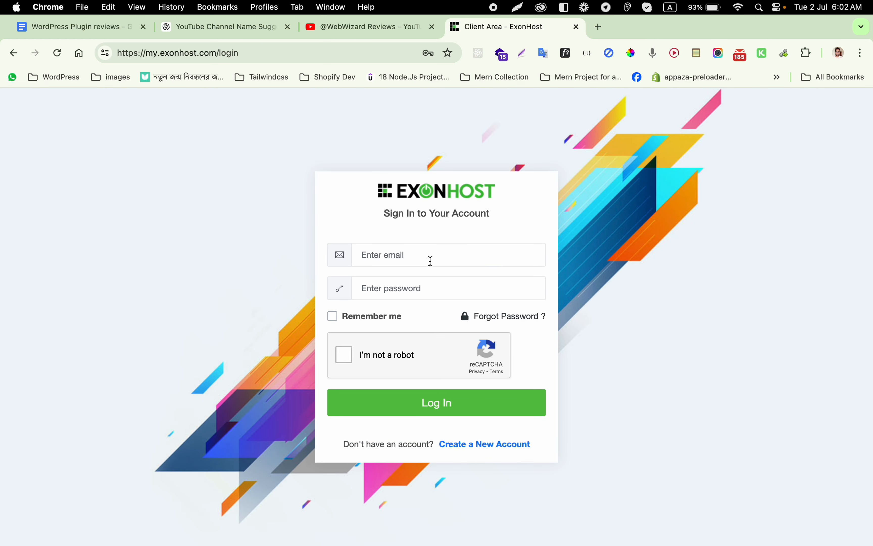
left_click(433, 259)
left_click(488, 286)
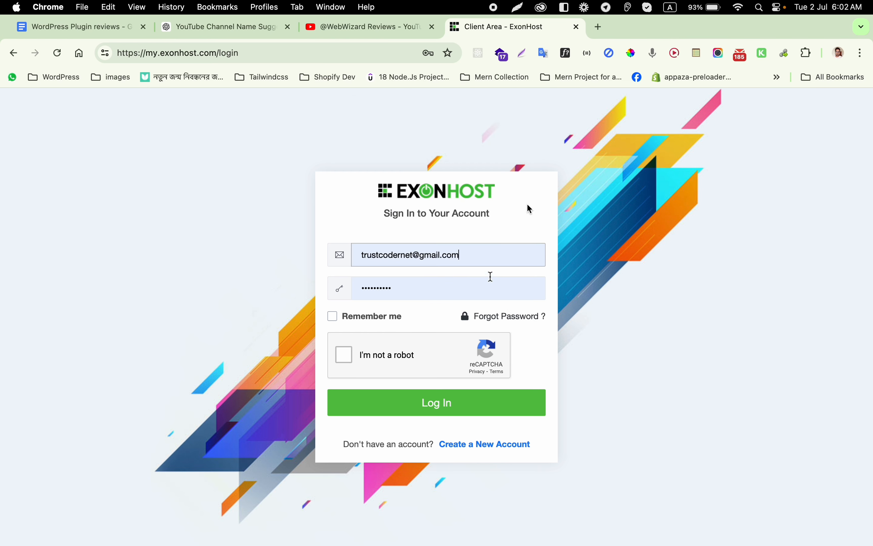
left_click(335, 316)
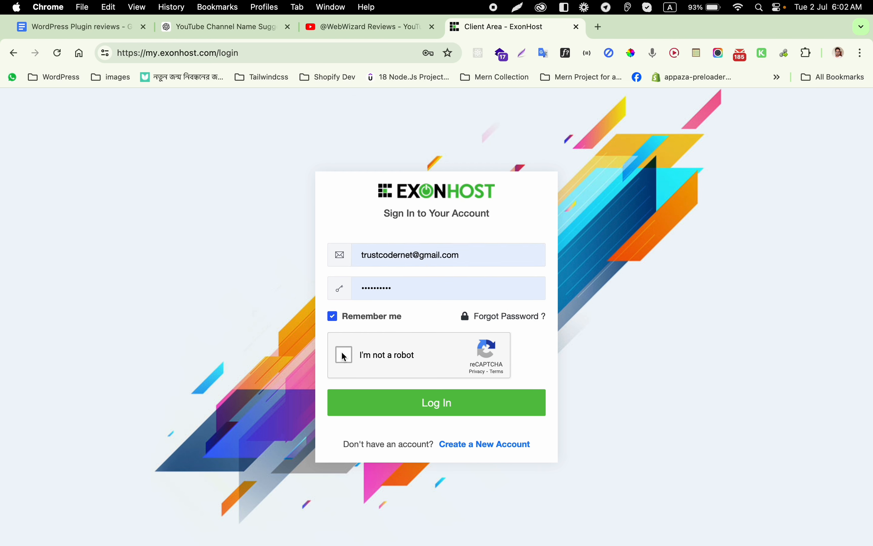
left_click(345, 356)
left_click(436, 403)
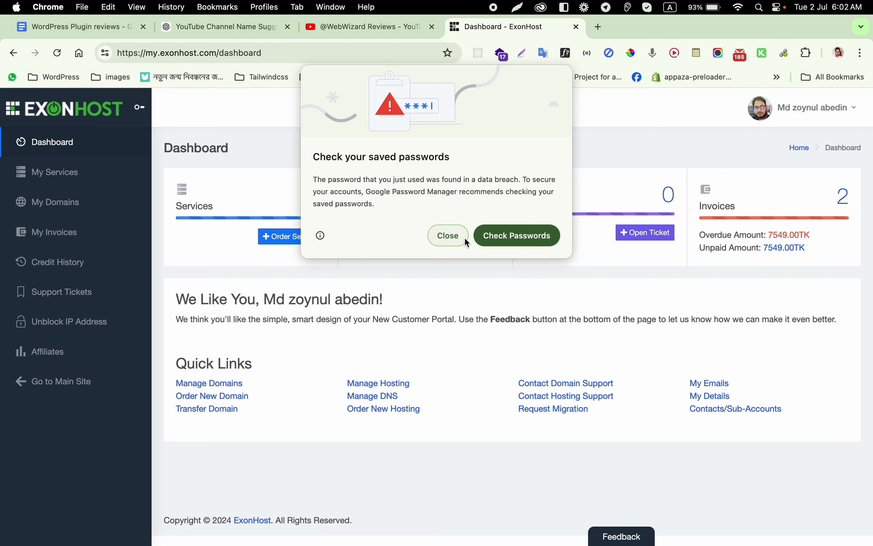
Step: Dismiss the password popup and launch cPanel from the Starter plan under My Services
left_click(454, 235)
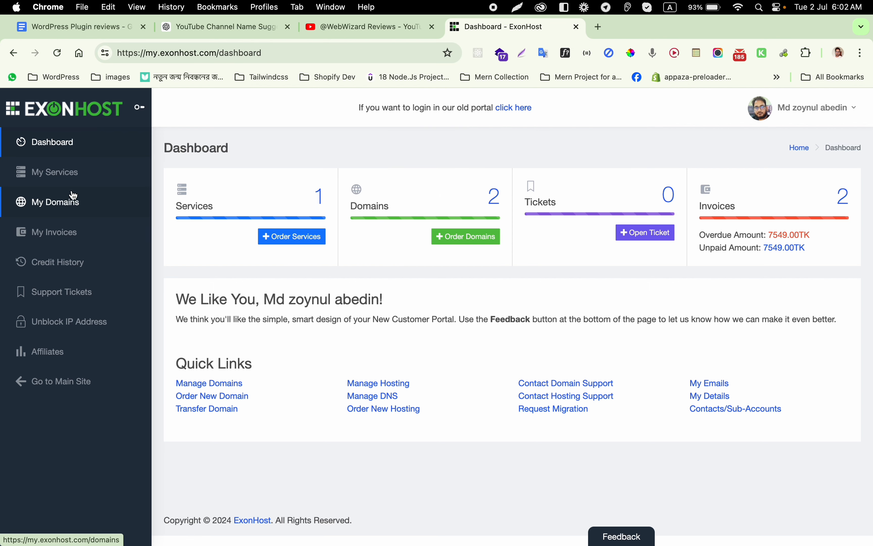
left_click(73, 180)
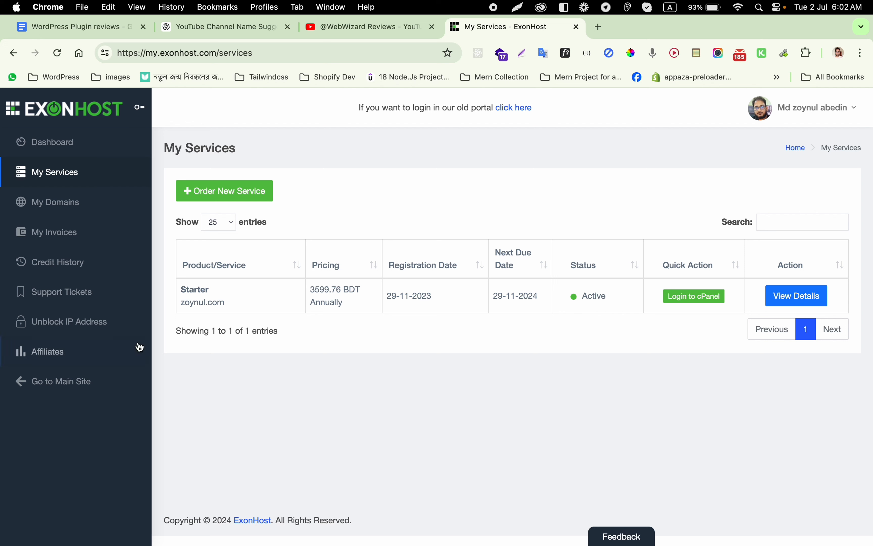
left_click(710, 296)
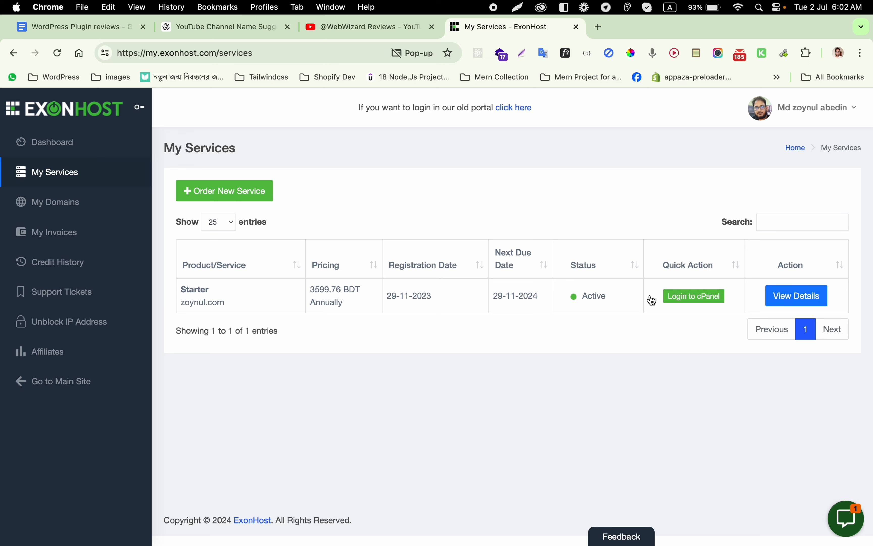
left_click(689, 298)
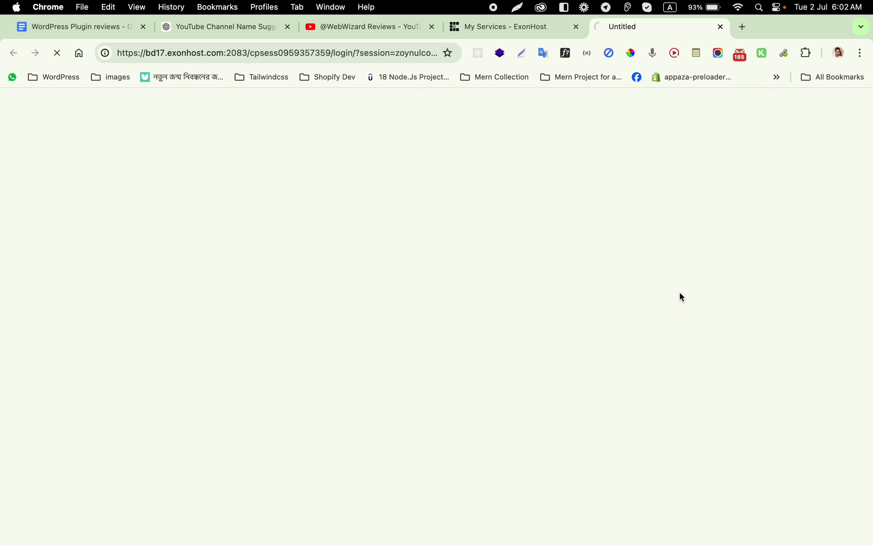
Step: Scroll down to Softaculous Apps Installer and open its WordPress page
scroll(382, 276, "down", 20)
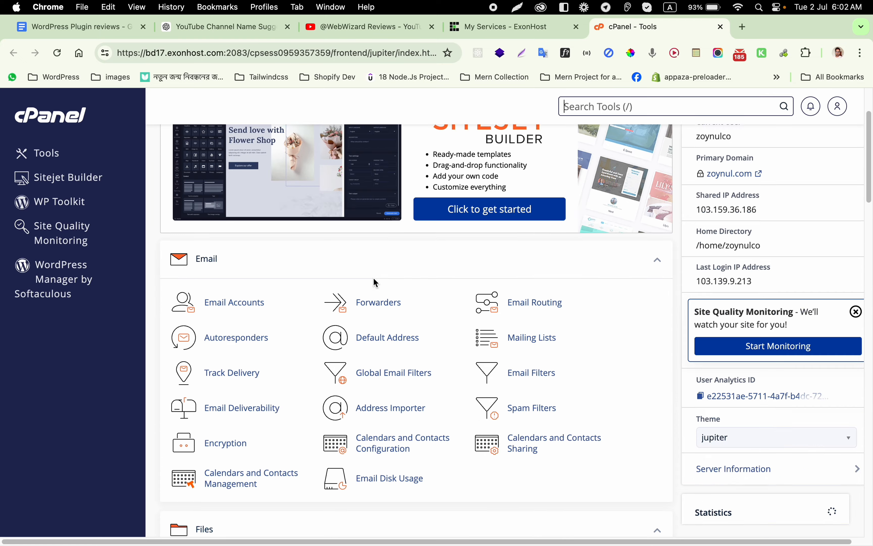
scroll(382, 270, "down", 1)
scroll(382, 270, "up", 10)
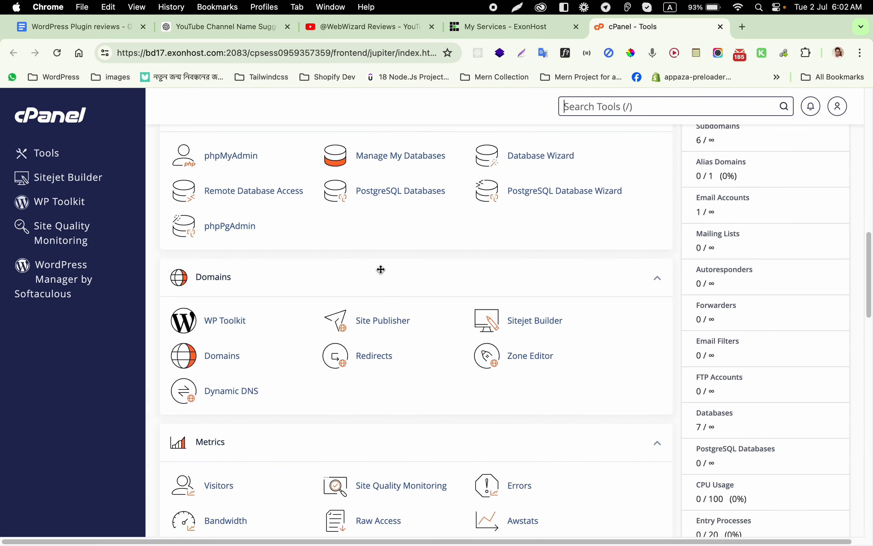
scroll(382, 269, "down", 20)
scroll(382, 269, "down", 1)
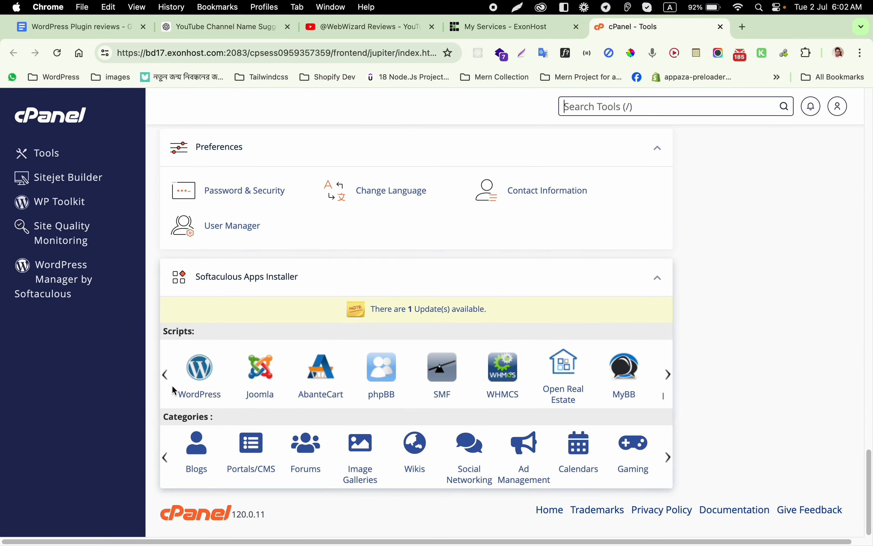
left_click(195, 376)
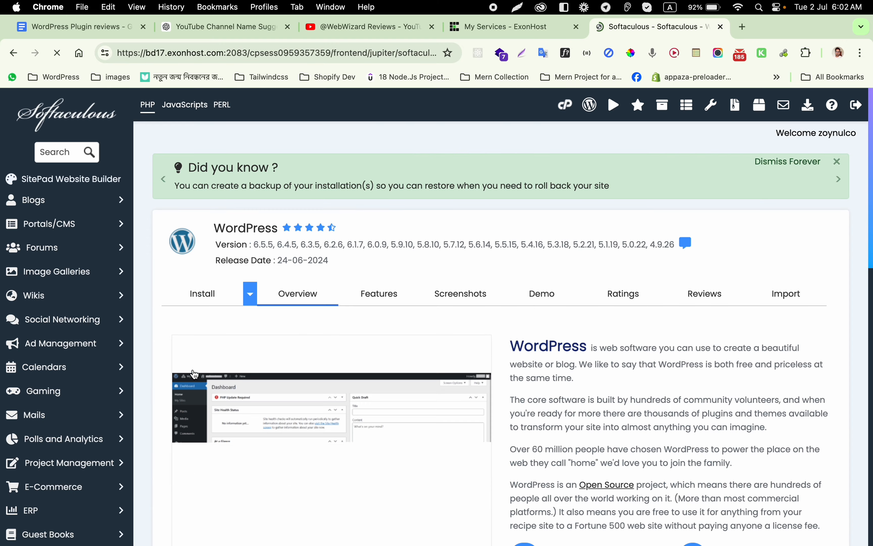
Step: Open the WordPress install form and set the install directory to wwr
left_click(215, 308)
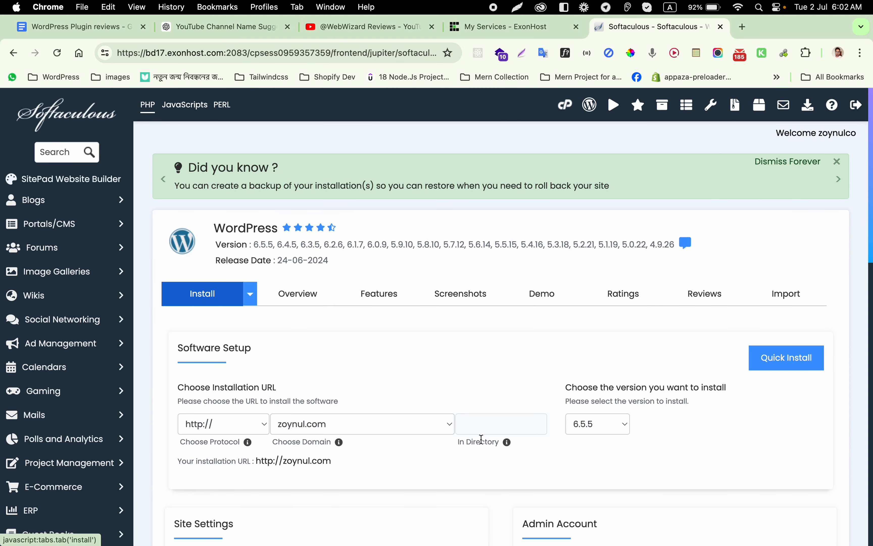
scroll(482, 439, "down", 5)
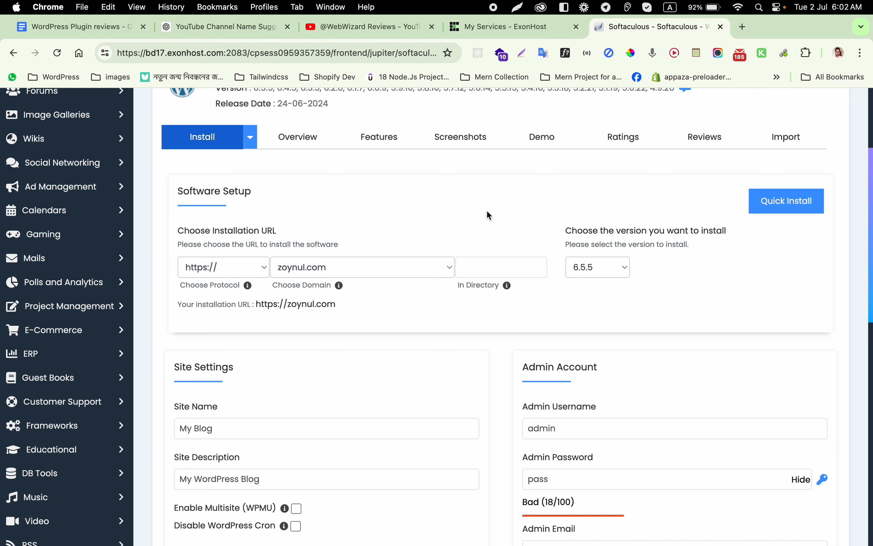
scroll(470, 260, "up", 1)
left_click(501, 306)
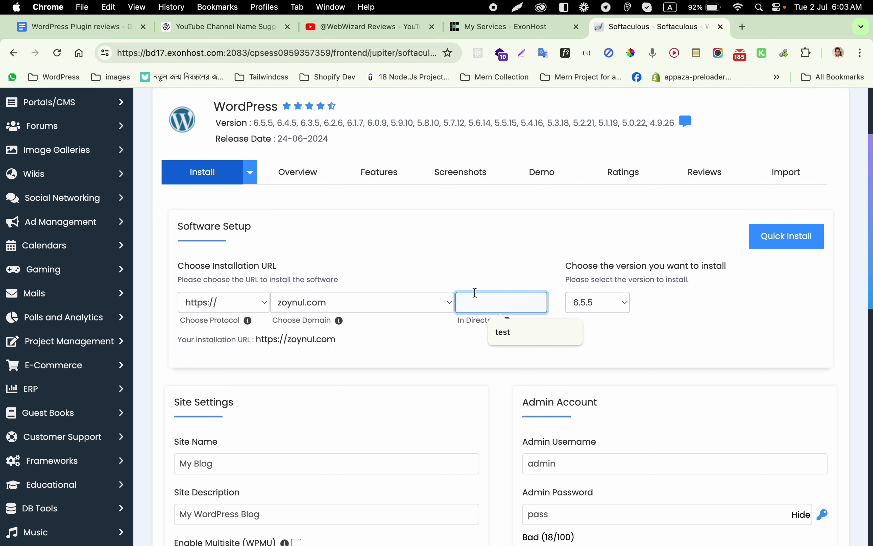
type("wwr")
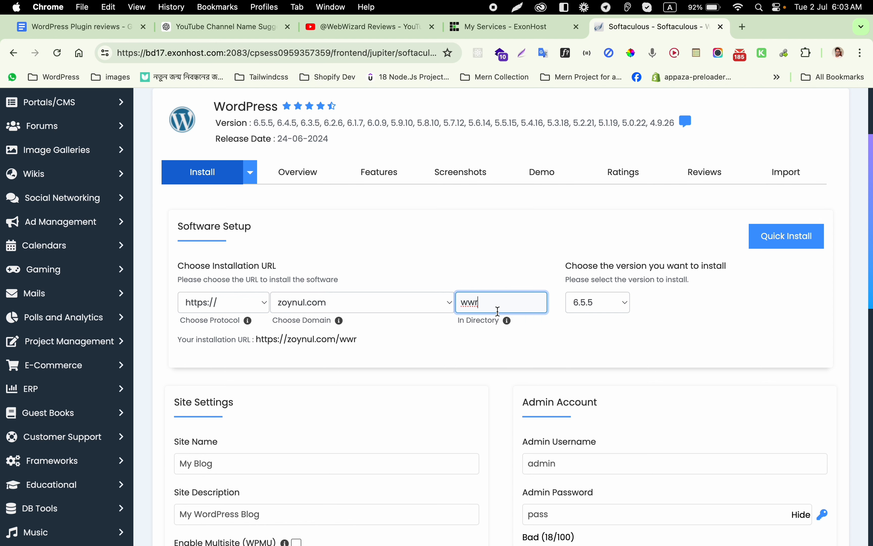
scroll(496, 314, "down", 2)
scroll(422, 311, "down", 3)
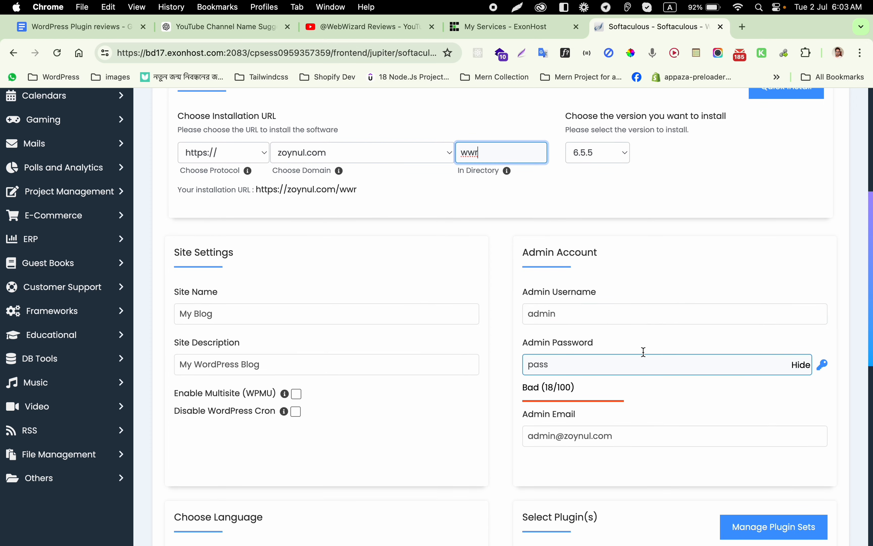
Step: Change the admin password and admin email, then start the installation
double_click(579, 360)
type("a")
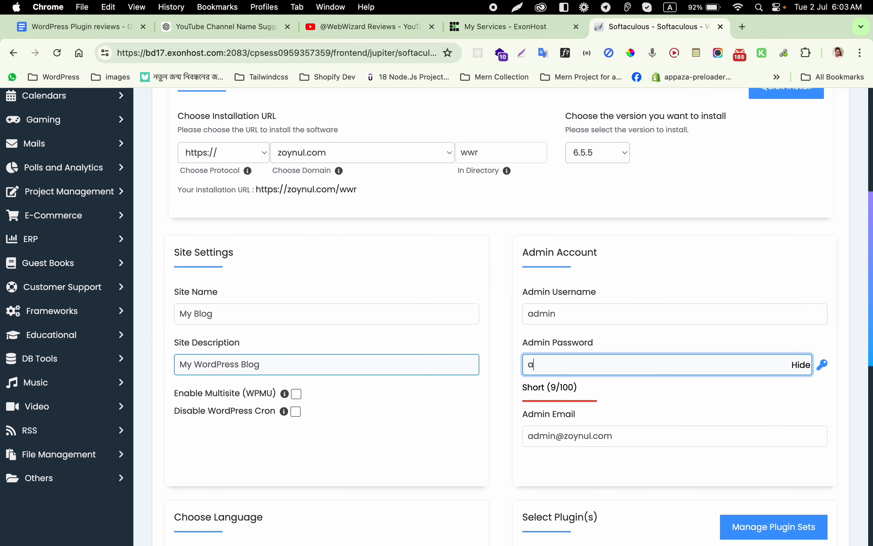
type("dmin")
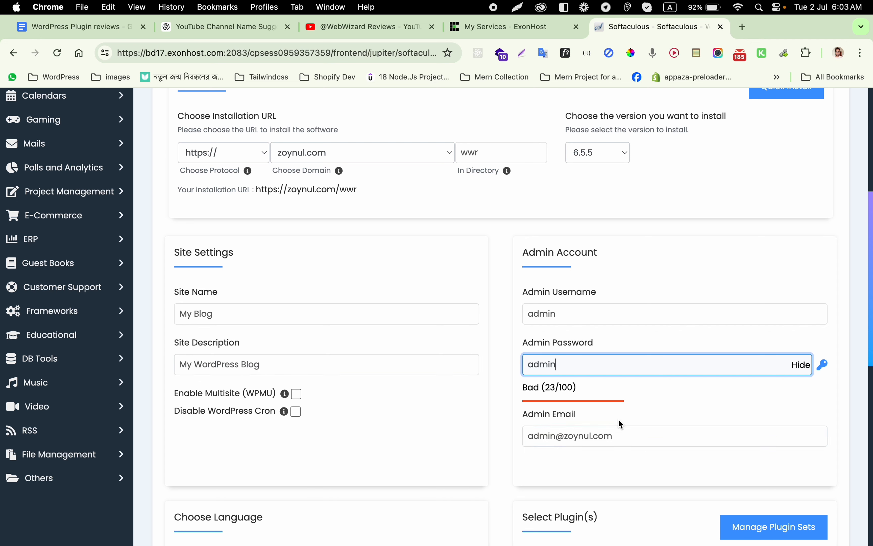
left_click(628, 431)
key("super+a")
type("t")
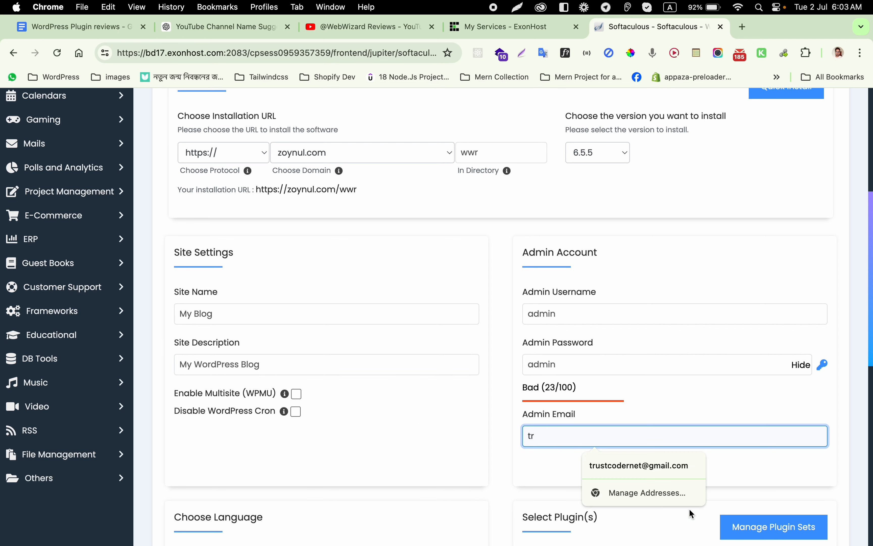
left_click(666, 470)
left_click(585, 370)
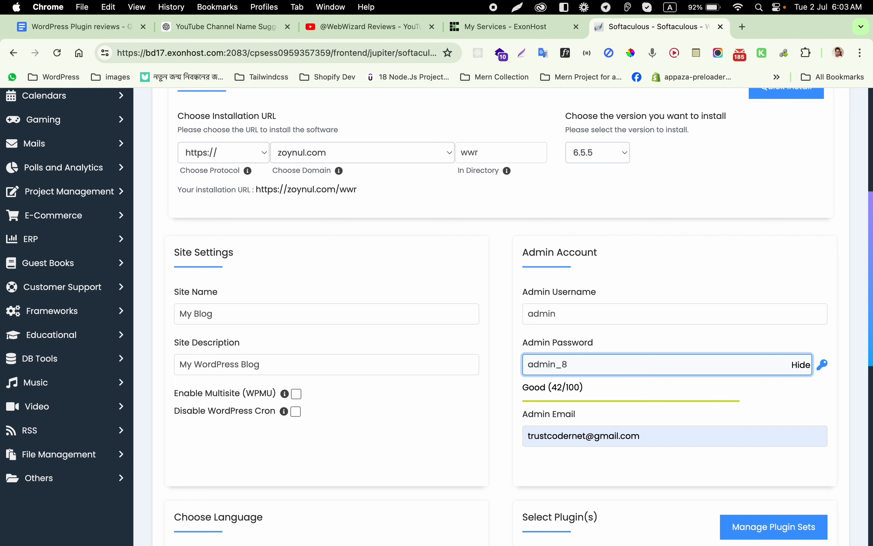
scroll(628, 204, "down", 12)
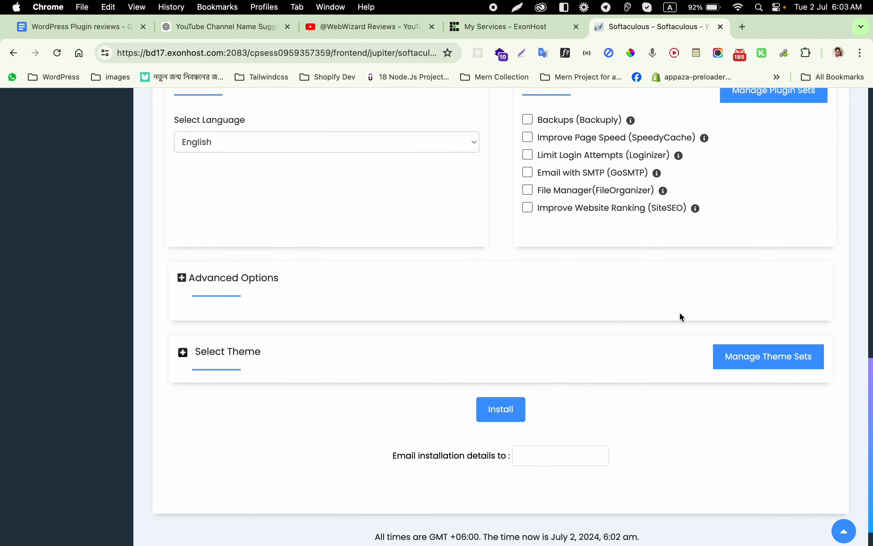
left_click(526, 376)
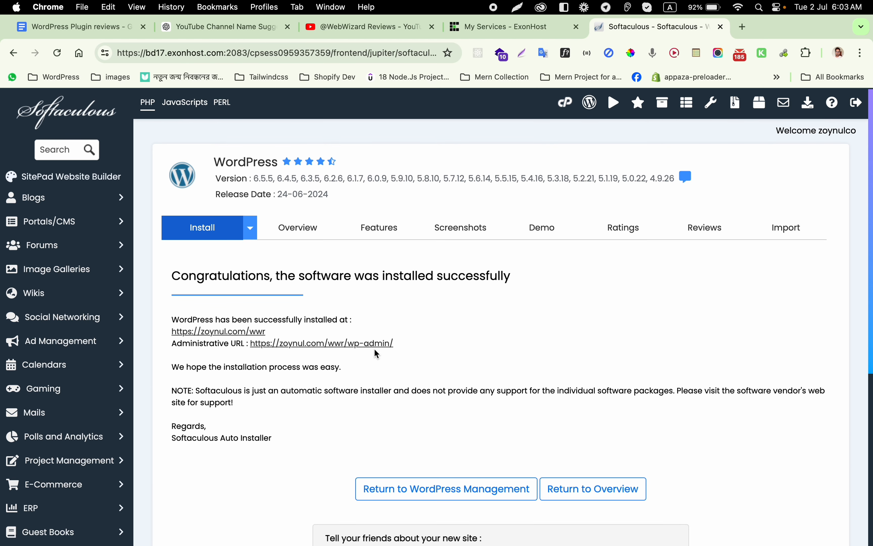
Step: Open the new My Blog admin dashboard and the live site's front page in a new tab
left_click(375, 345)
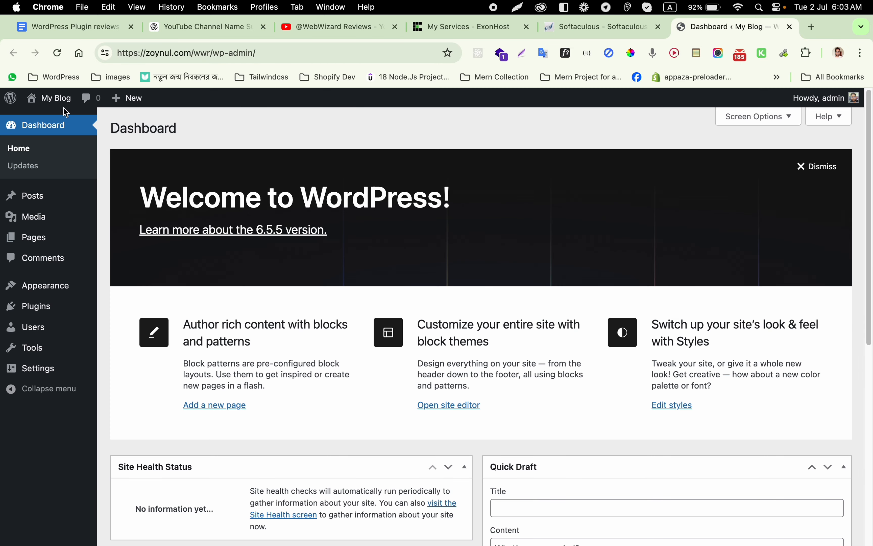
right_click(43, 118)
left_click(89, 126)
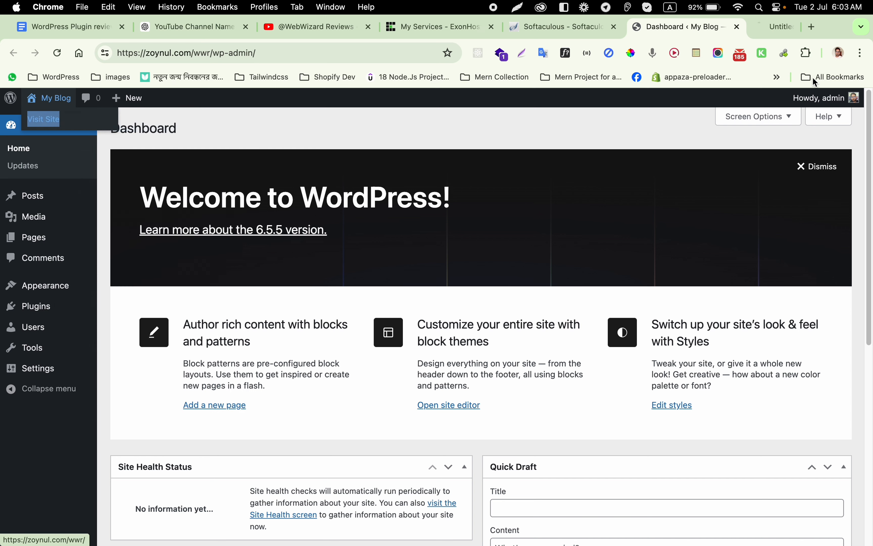
left_click(739, 31)
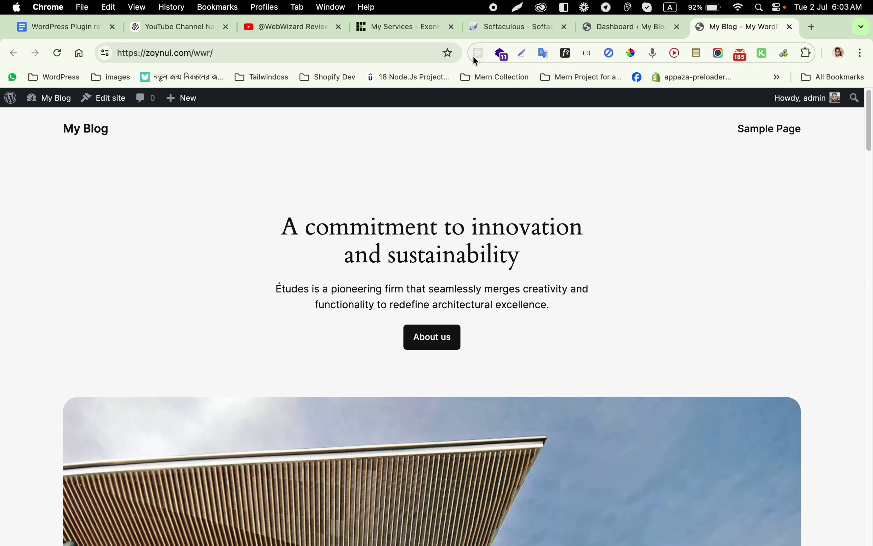
left_click(607, 27)
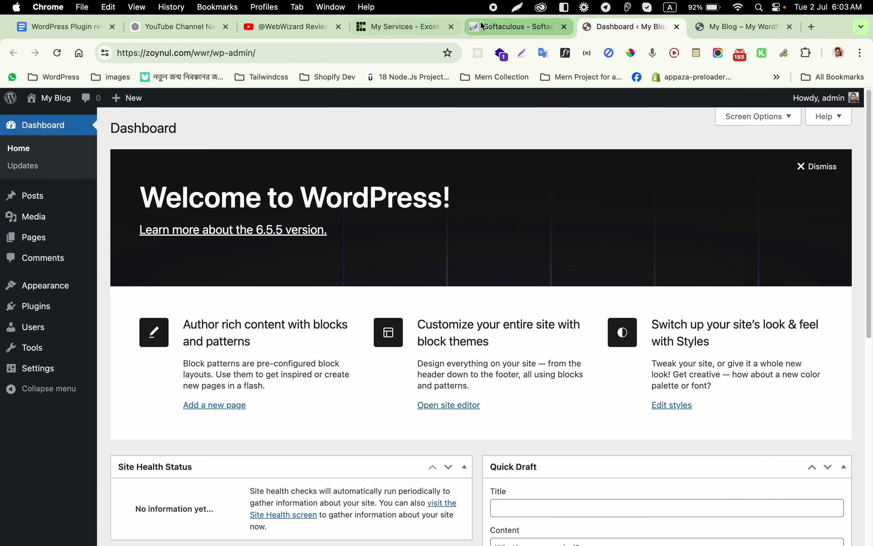
mouse_move(448, 545)
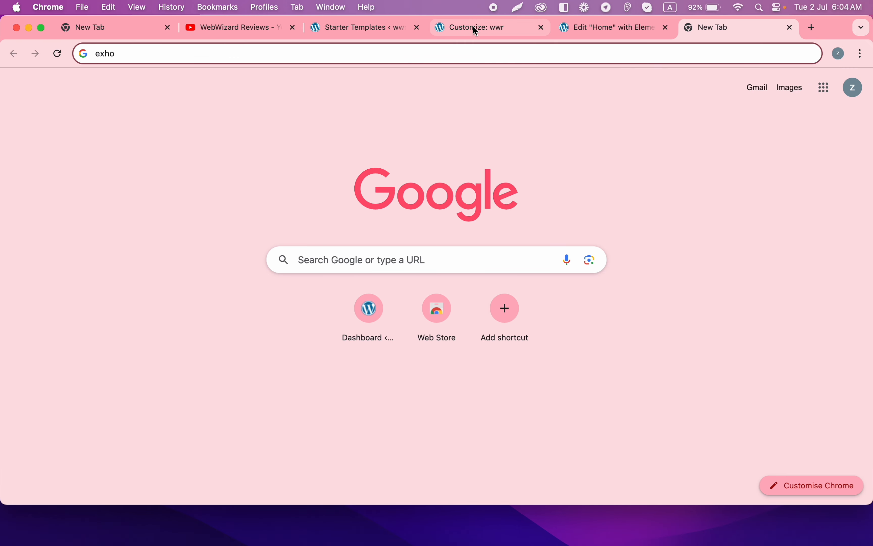
Step: Load the local site's wp-admin dashboard by removing the customizer path from the URL
left_click(396, 27)
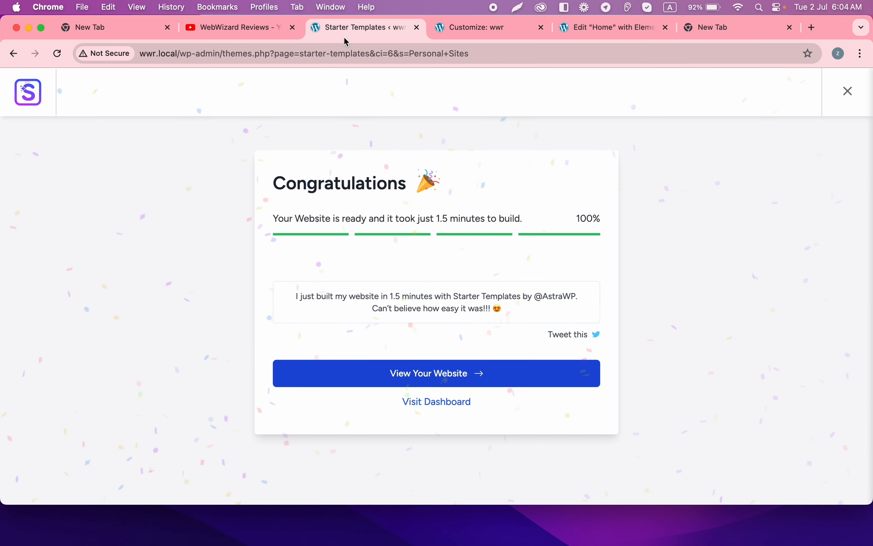
left_click(506, 25)
left_click_drag(228, 53, 872, 62)
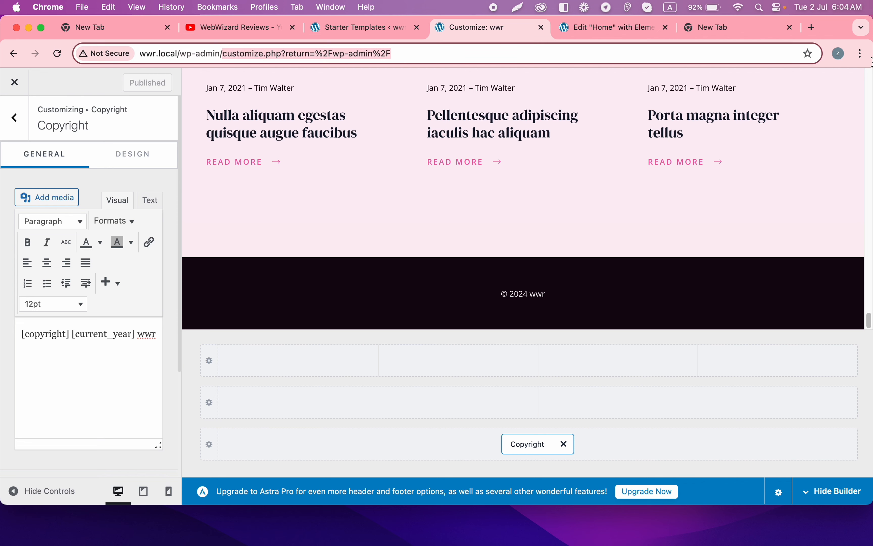
key("BackSpace")
key("Return")
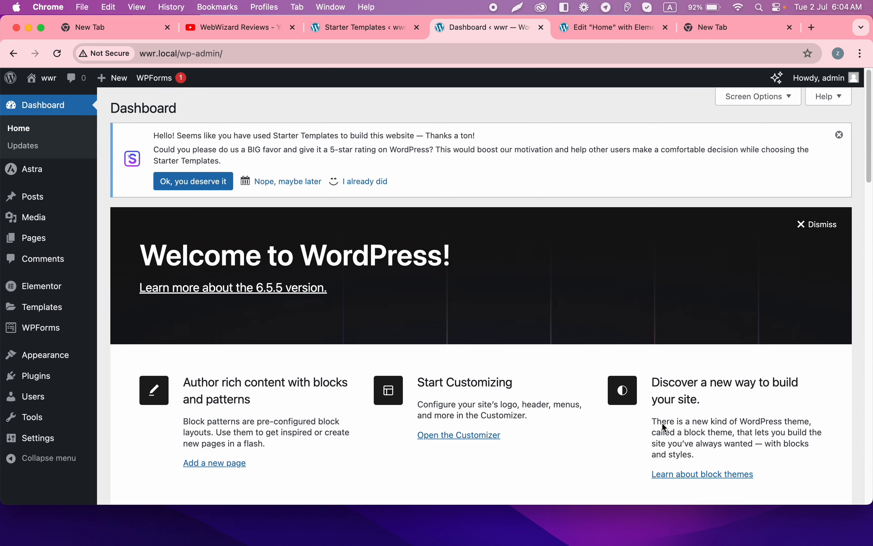
Step: Search 'all in one' under Add New Plugin, then install and activate All-in-One WP Migration
mouse_move(68, 377)
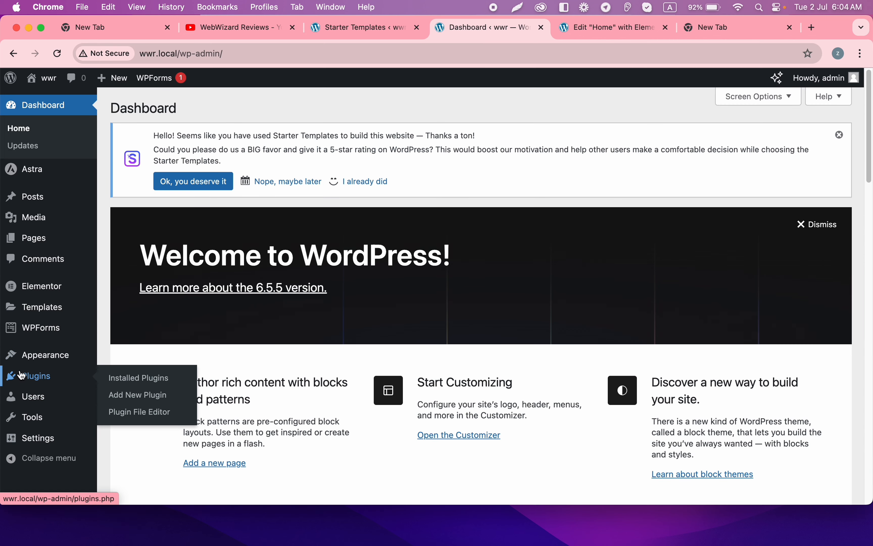
left_click(149, 392)
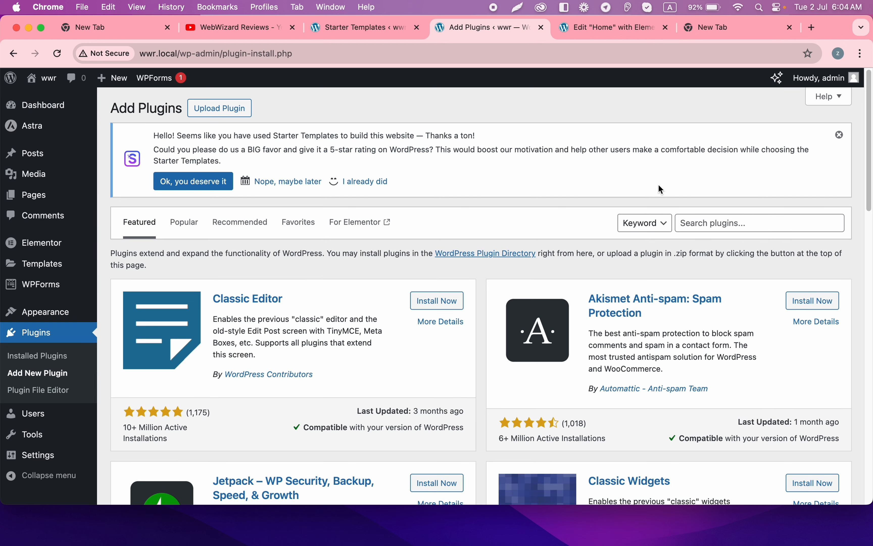
left_click(725, 219)
type("all in one")
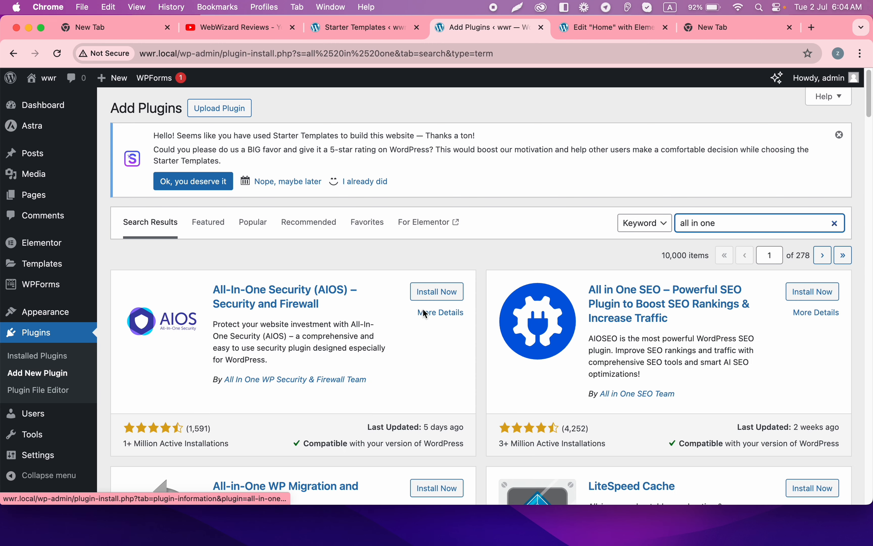
scroll(321, 331, "down", 4)
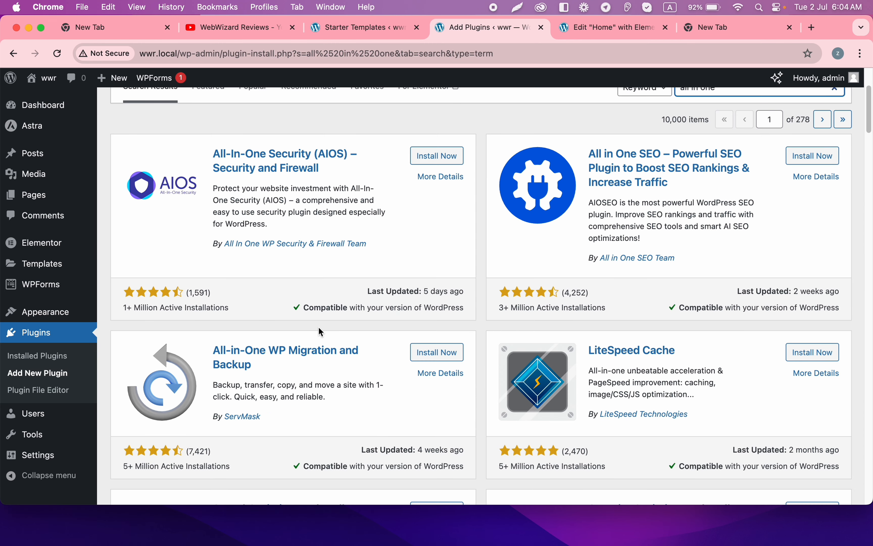
left_click(445, 359)
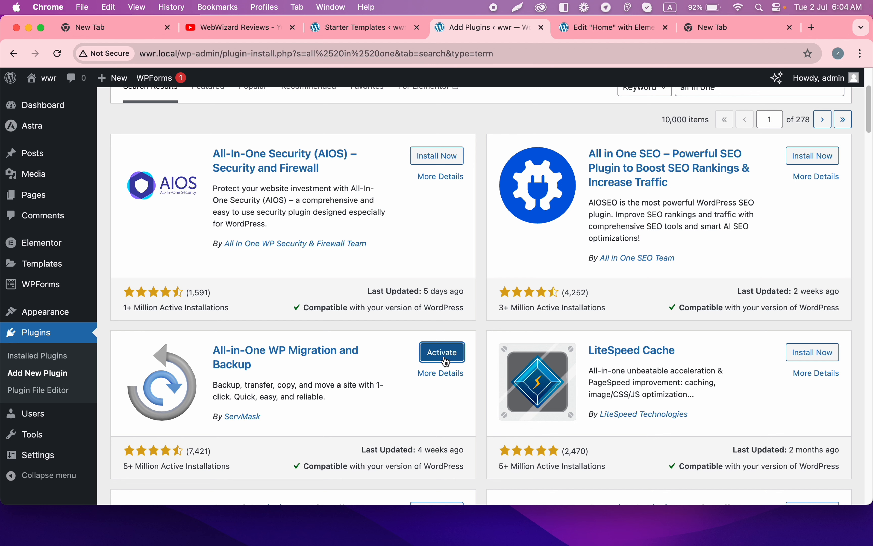
left_click(447, 361)
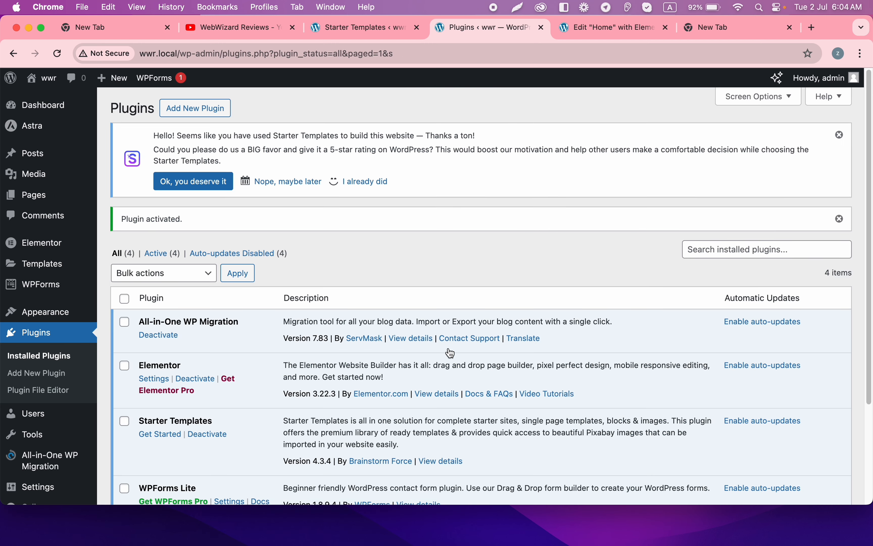
Step: Export the local site to File and keep the 149 MB .wpress download
scroll(250, 368, "down", 4)
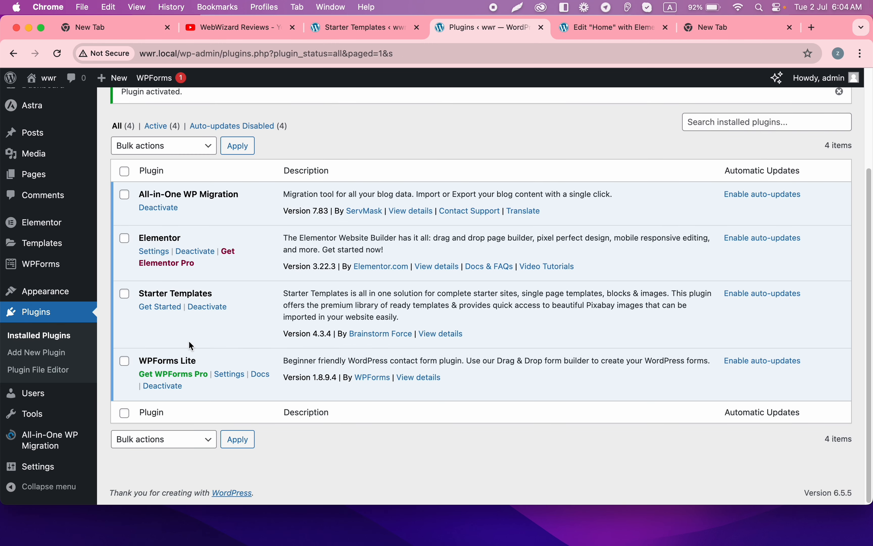
mouse_move(16, 446)
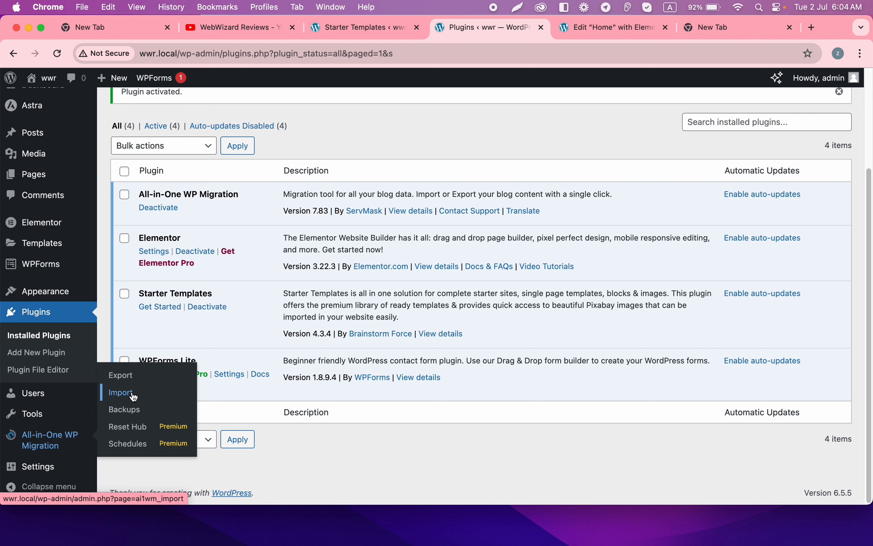
left_click(133, 373)
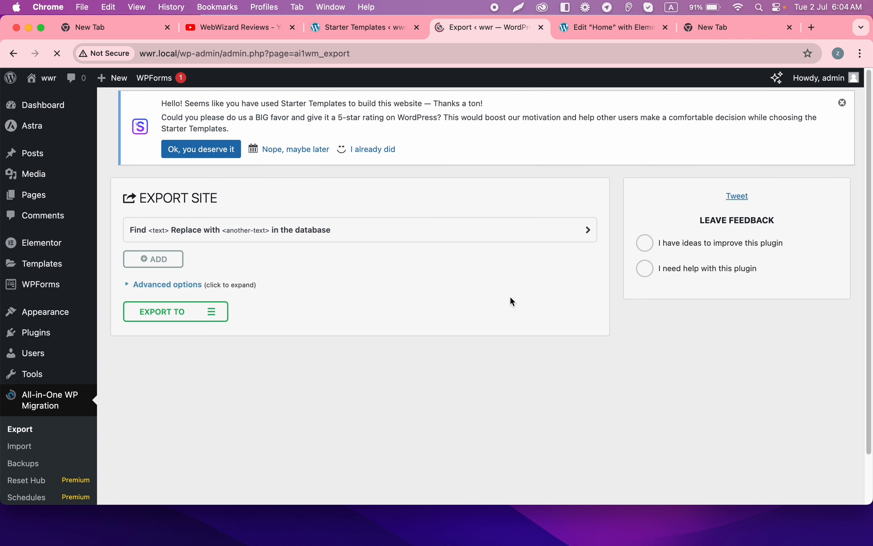
left_click(164, 312)
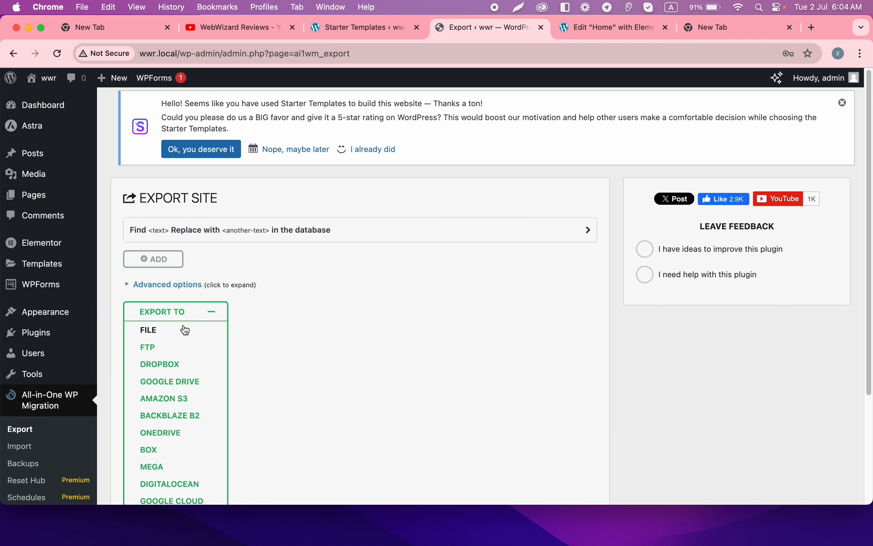
left_click(186, 331)
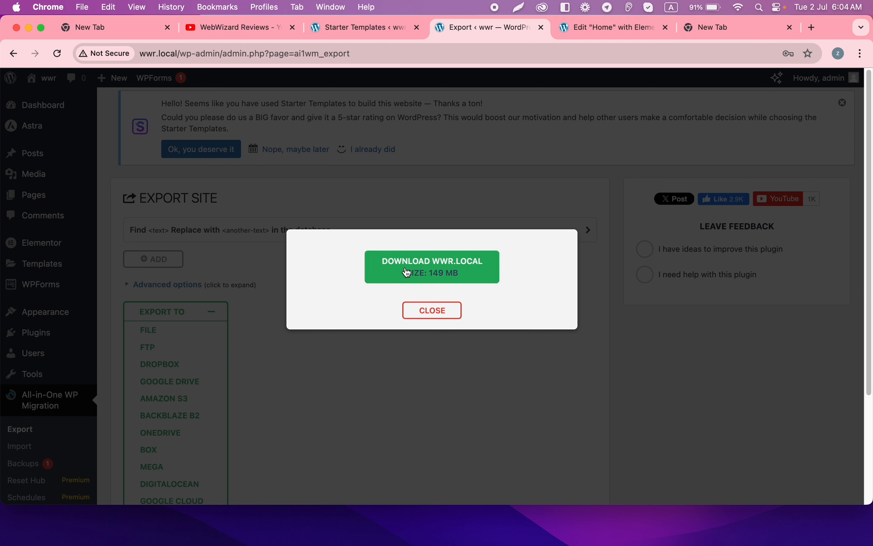
left_click(445, 265)
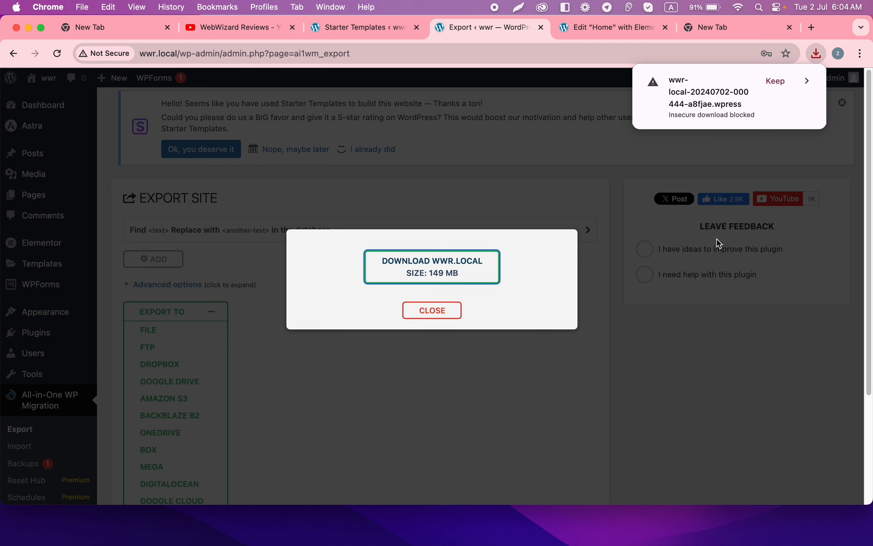
left_click(782, 83)
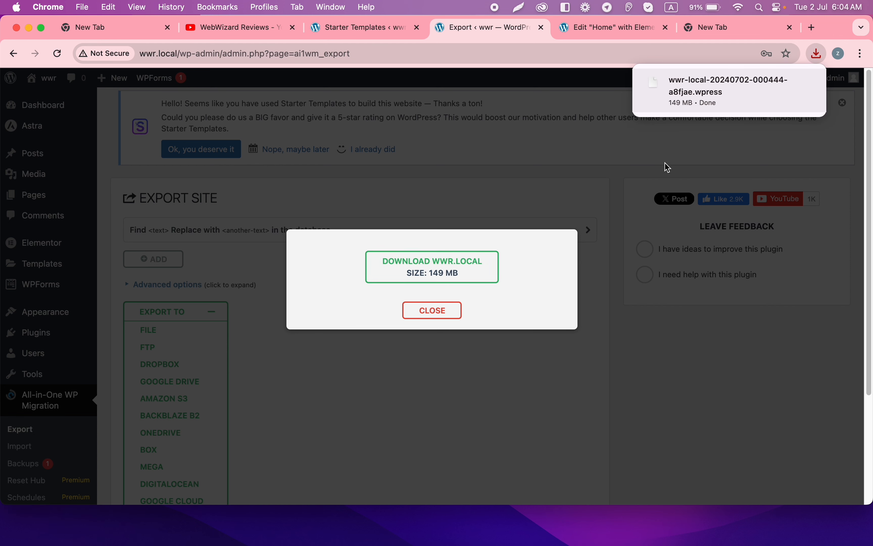
Step: Close the export window and open Add New Plugin on the live site
left_click(432, 310)
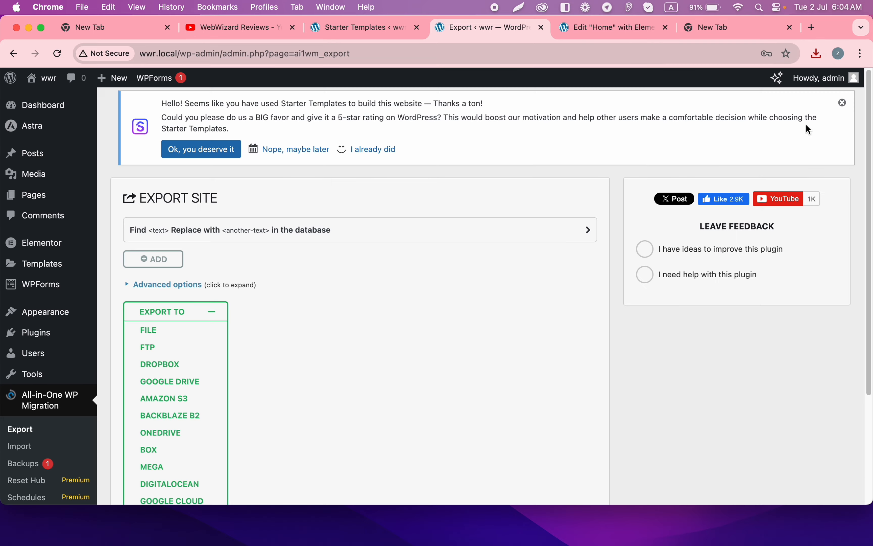
mouse_move(282, 521)
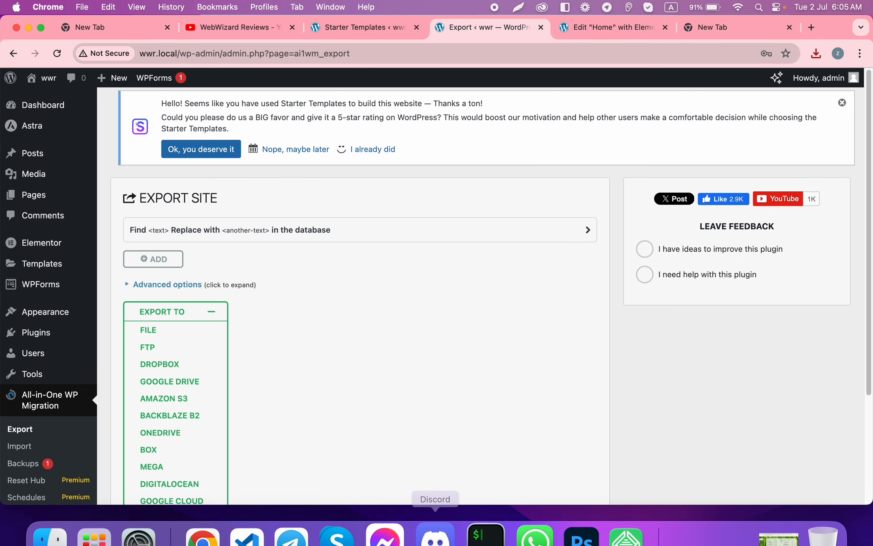
left_click(202, 512)
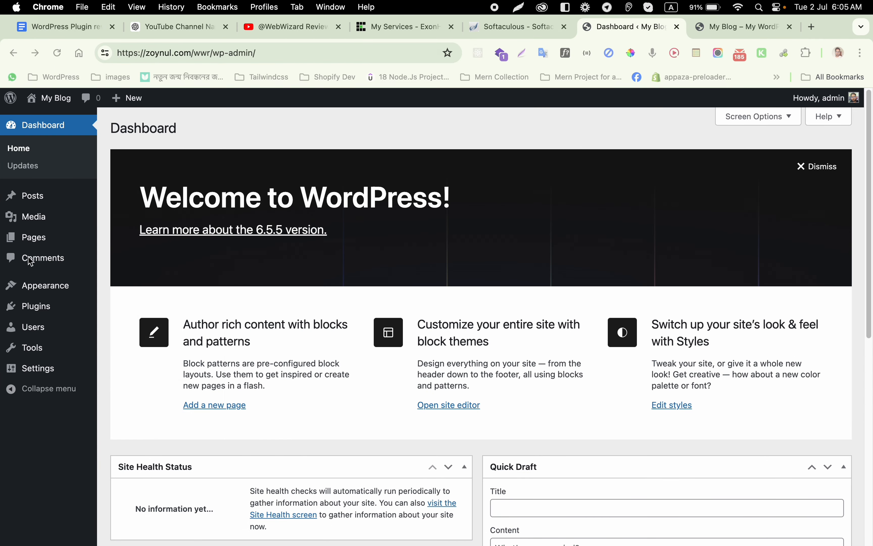
left_click(34, 287)
mouse_move(34, 311)
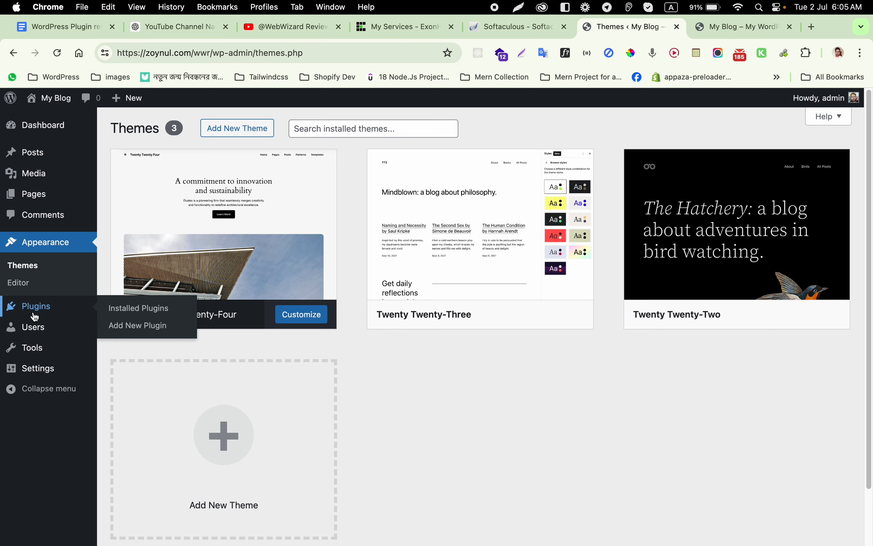
left_click(145, 323)
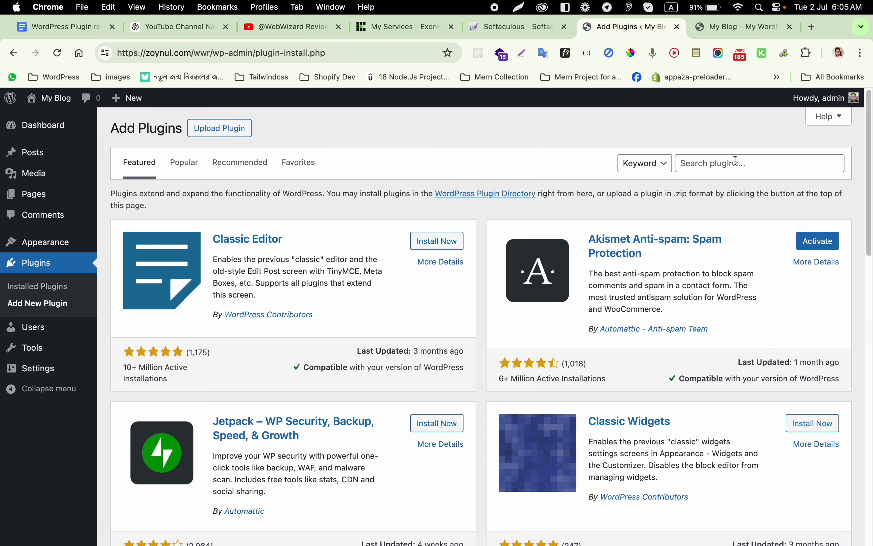
Step: Search 'all in one', then install and activate All-in-One WP Migration
left_click(736, 161)
type("all in one")
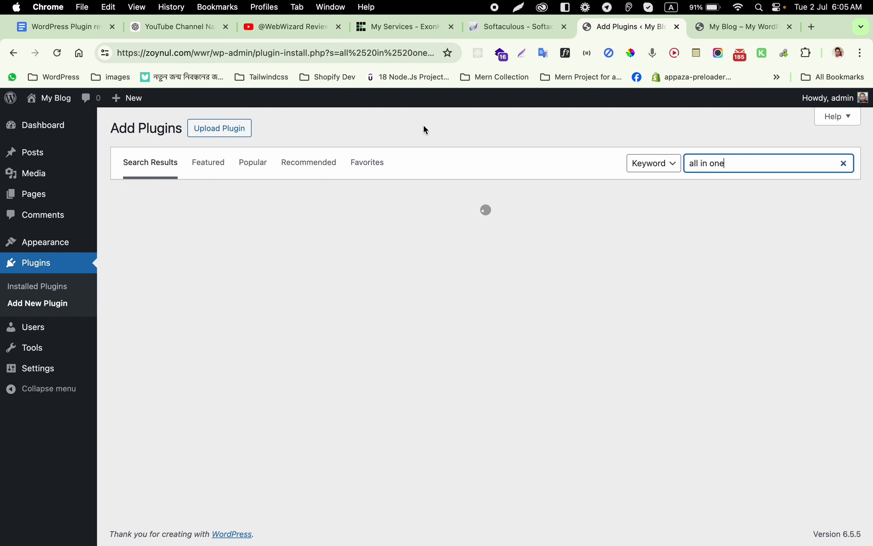
scroll(419, 390, "down", 3)
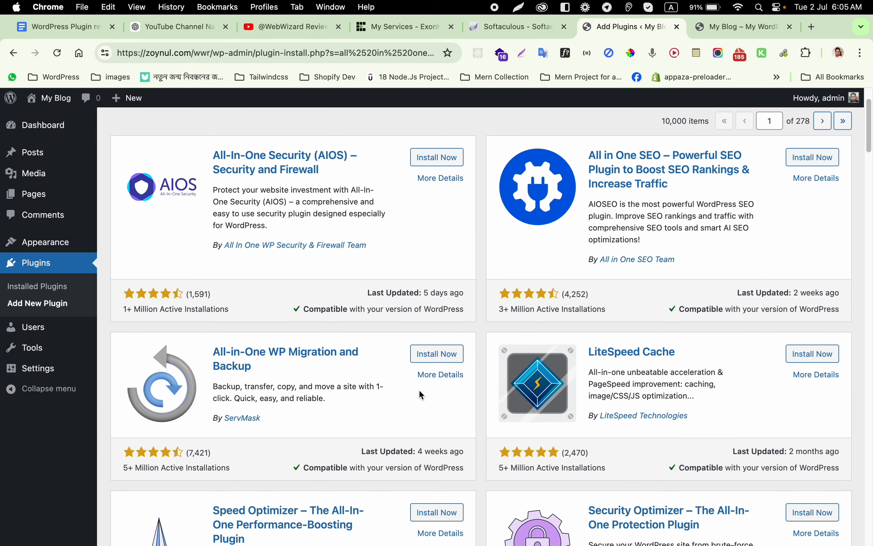
left_click(434, 359)
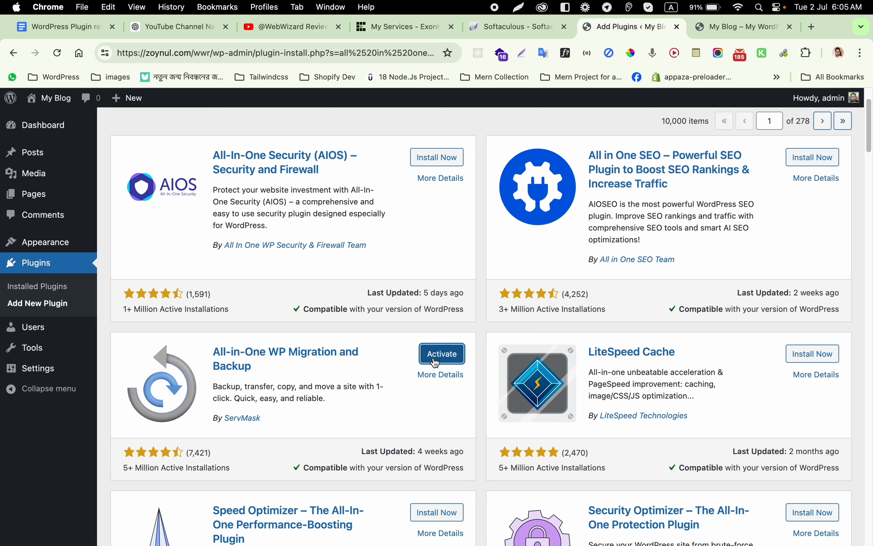
left_click(438, 353)
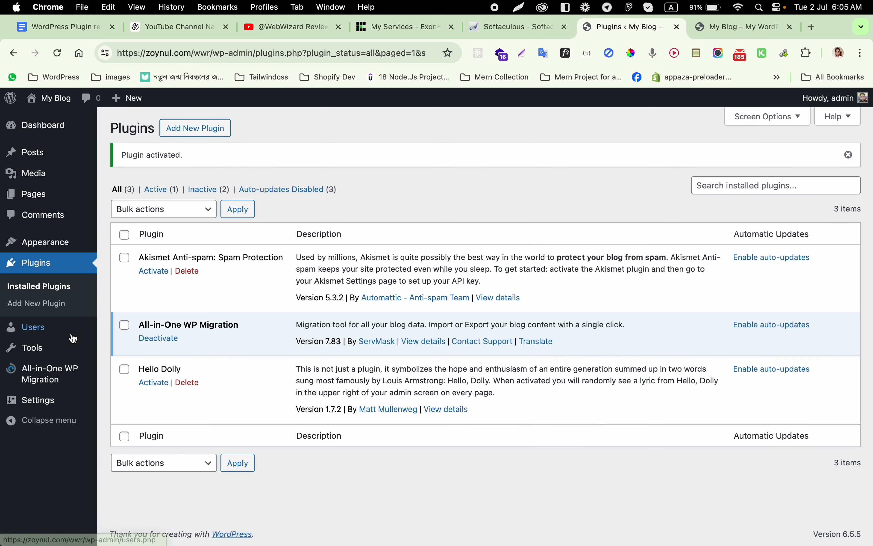
mouse_move(35, 385)
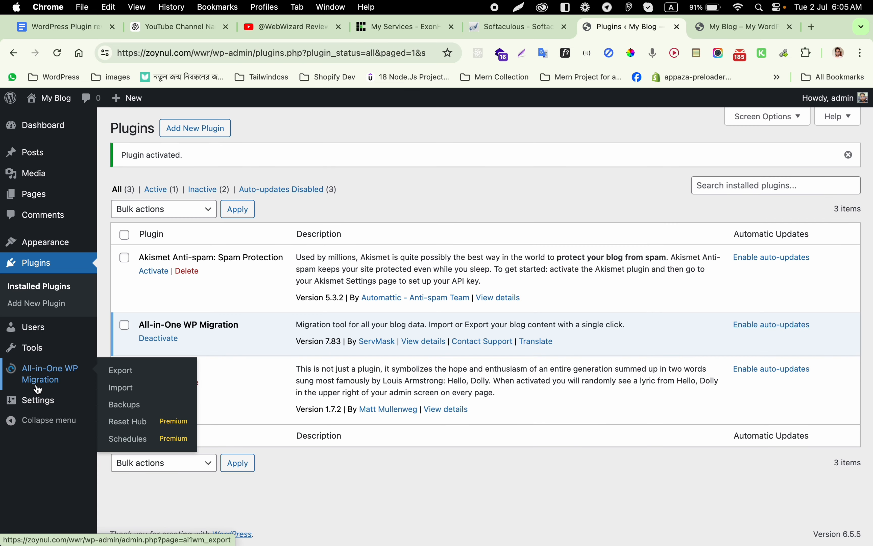
left_click(139, 394)
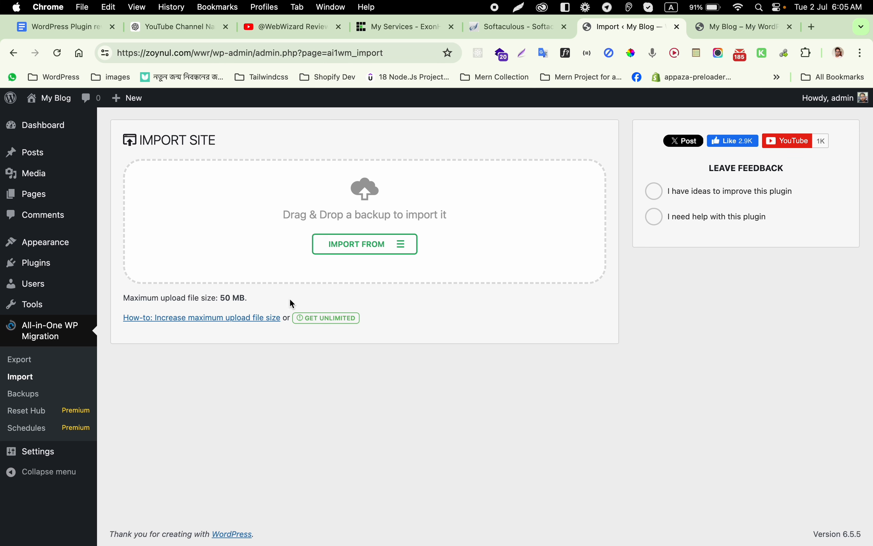
left_click_drag(269, 300, 183, 299)
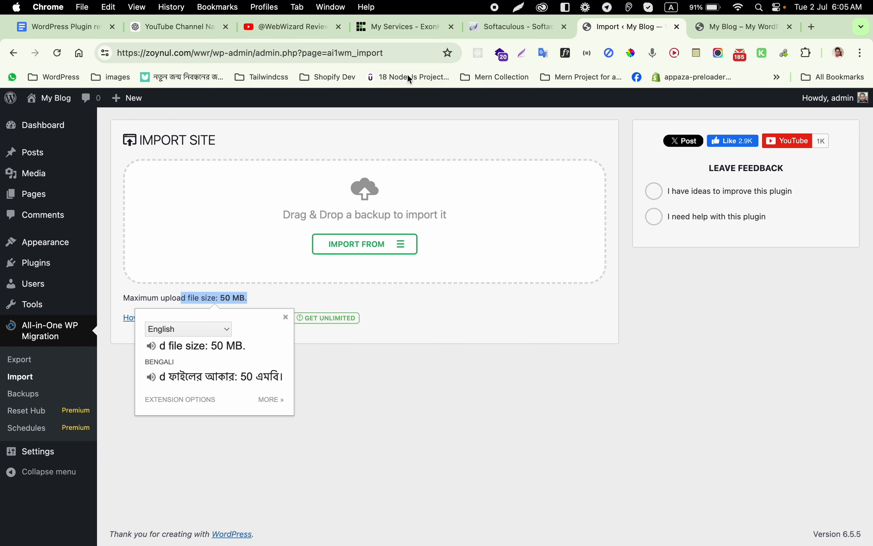
mouse_move(389, 543)
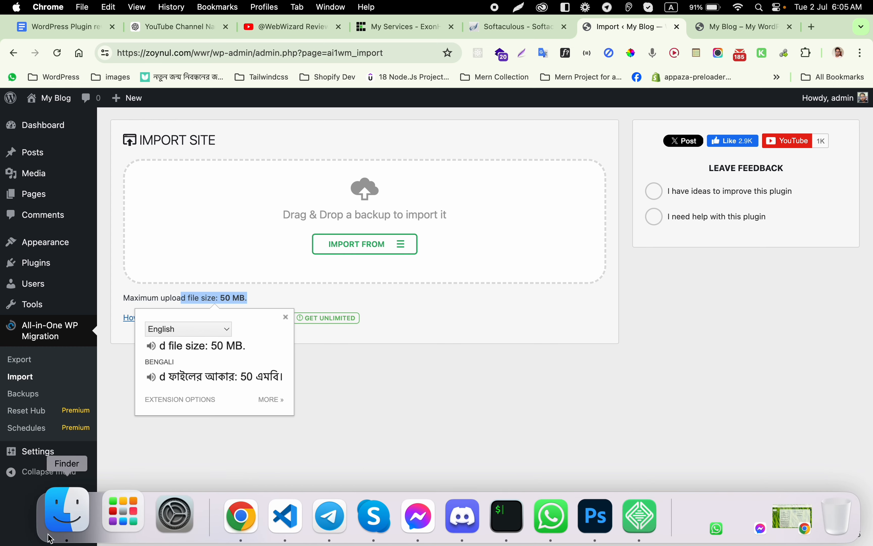
Step: Compress the extension folder in Downloads into a 380 KB zip, then return to Chrome
left_click(62, 520)
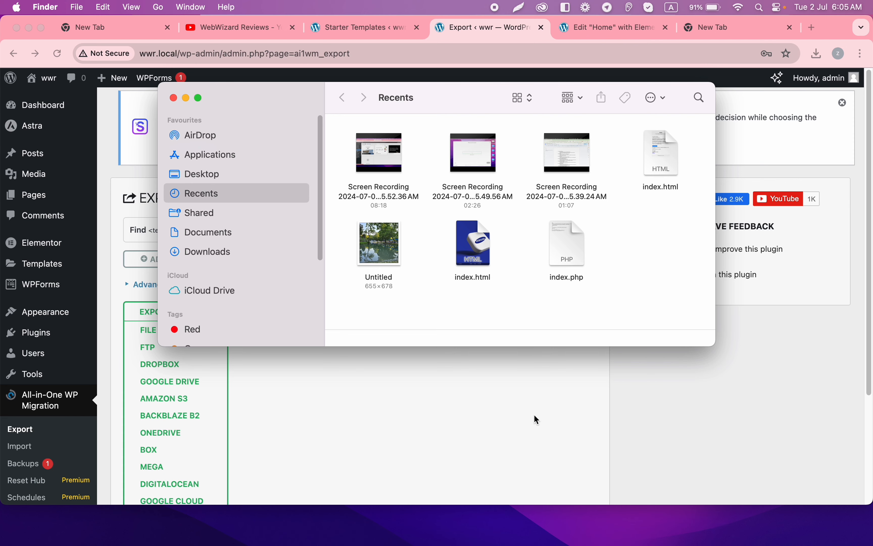
mouse_move(610, 534)
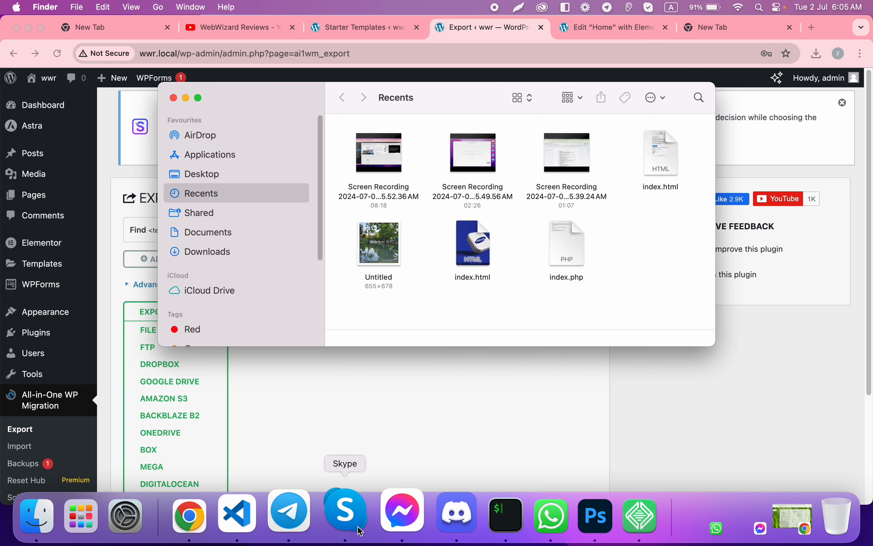
left_click(626, 513)
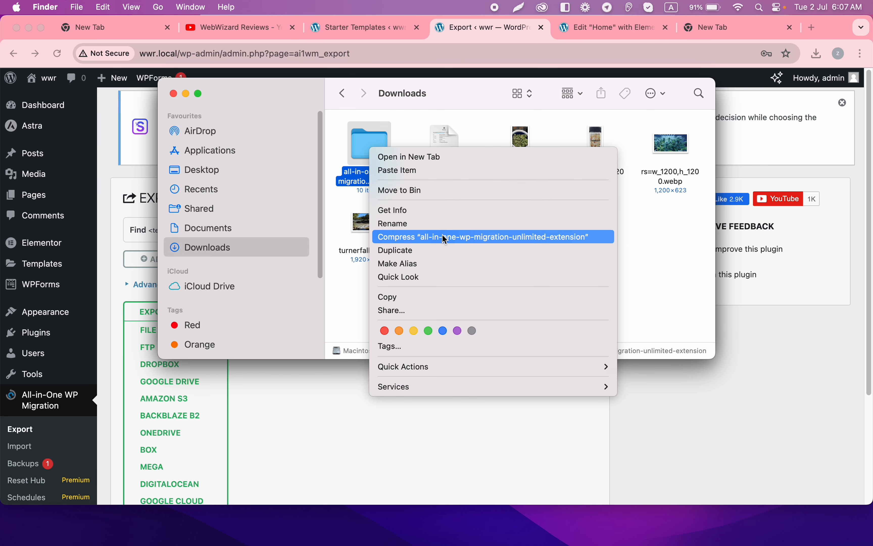
left_click(442, 235)
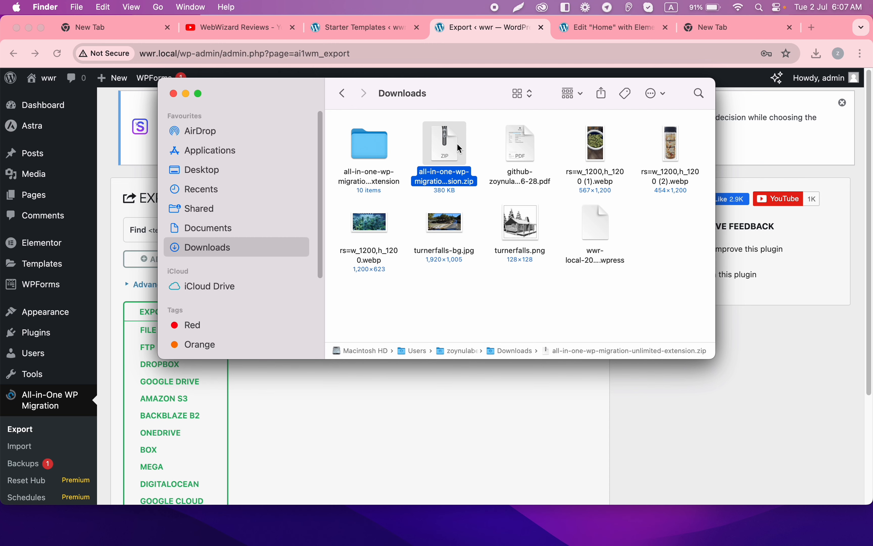
left_click(488, 31)
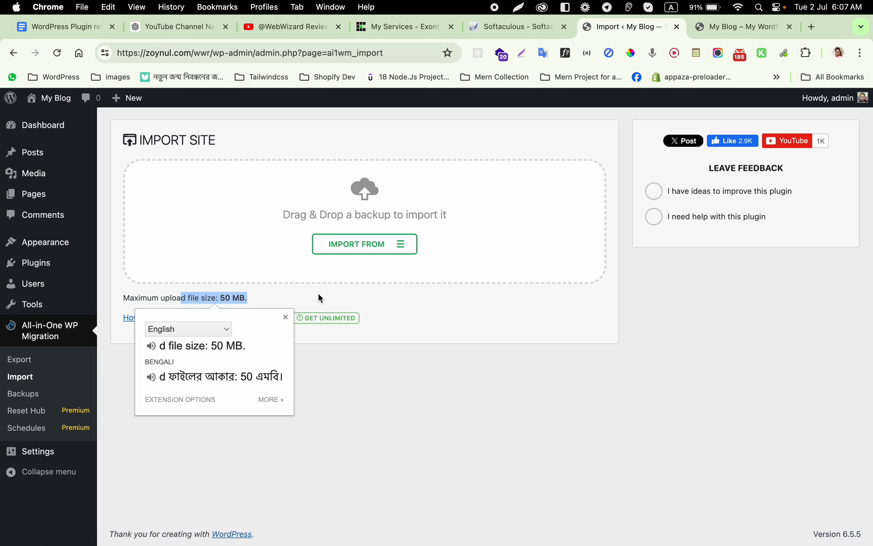
Step: Upload all-in-one-wp-migration-unlimited-extension.zip via Upload Plugin, install it and activate it
left_click(629, 464)
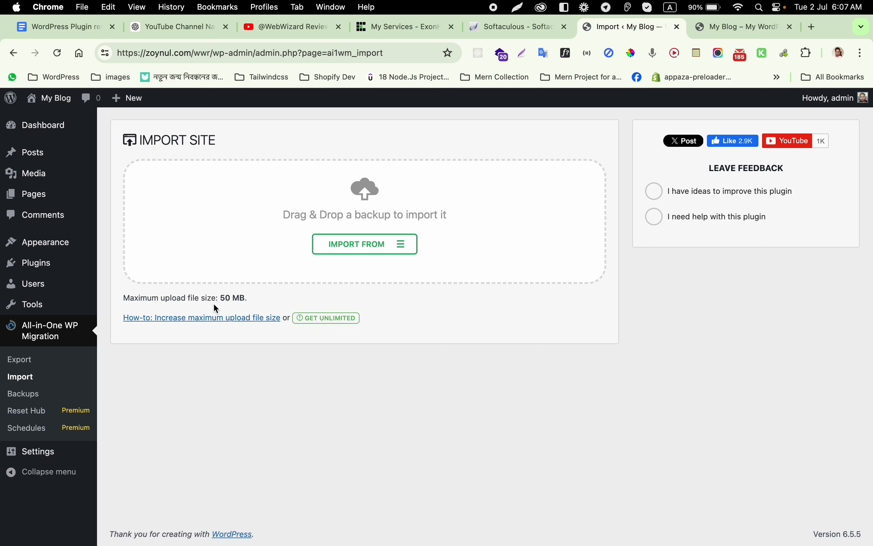
mouse_move(29, 262)
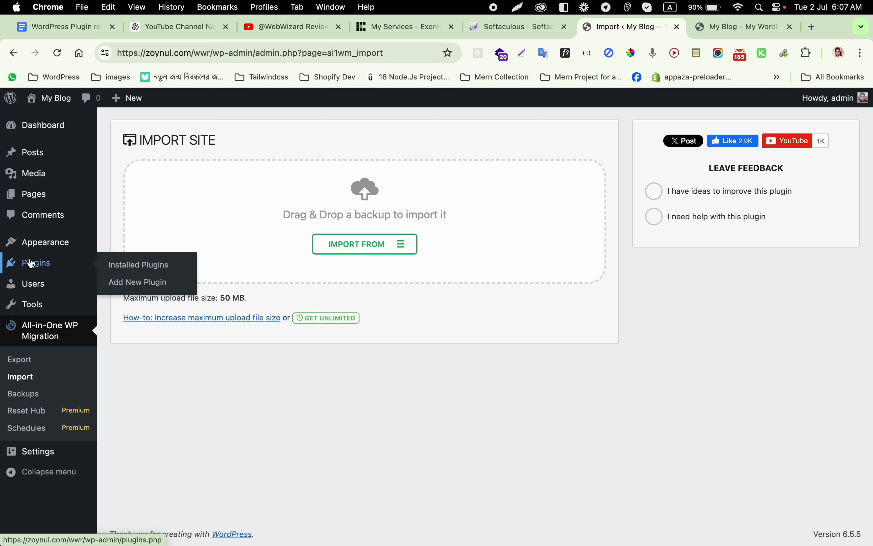
left_click(162, 282)
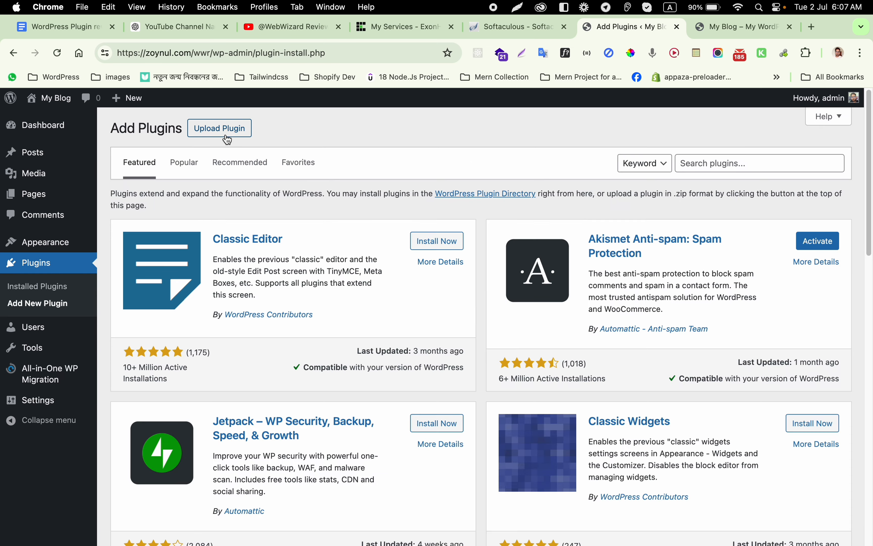
left_click(222, 130)
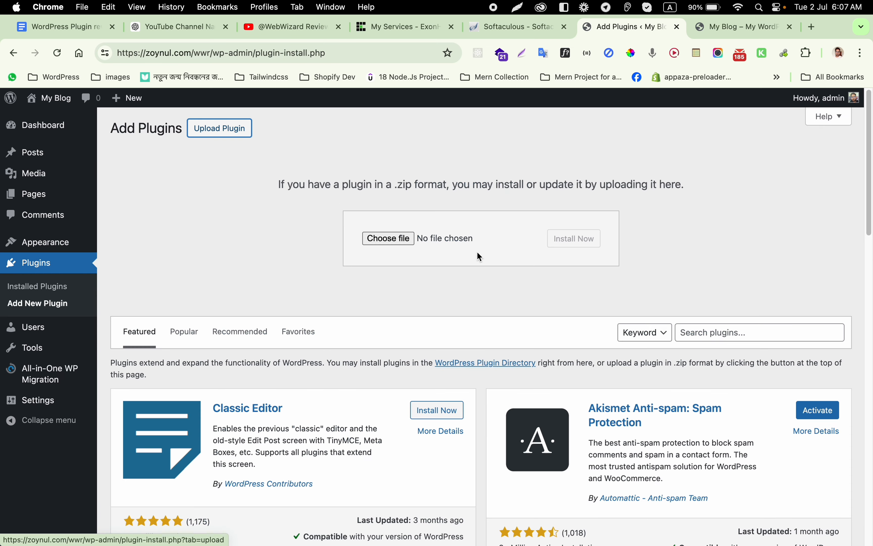
left_click(401, 236)
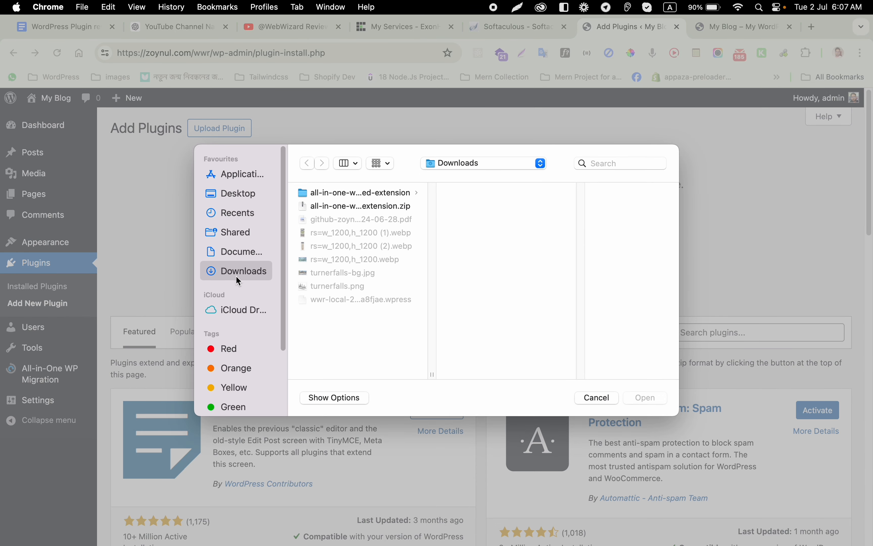
left_click(325, 207)
left_click(646, 398)
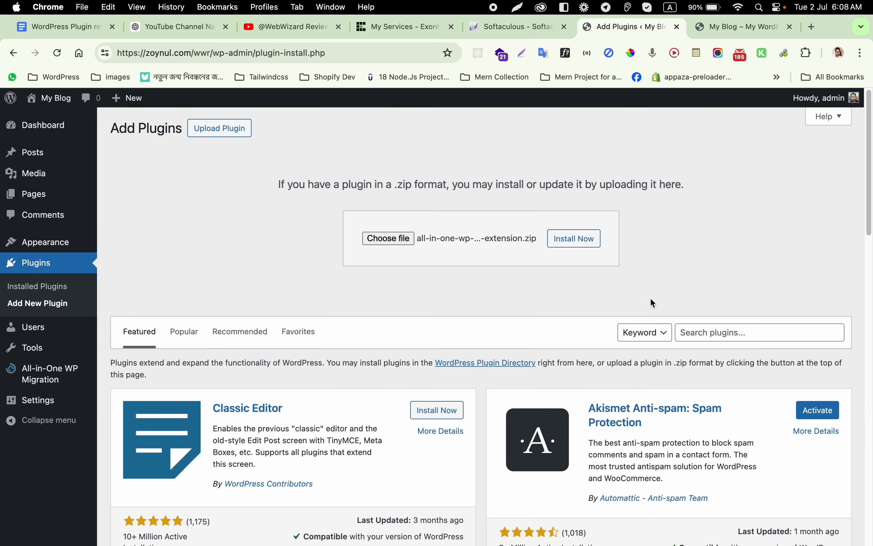
left_click(577, 238)
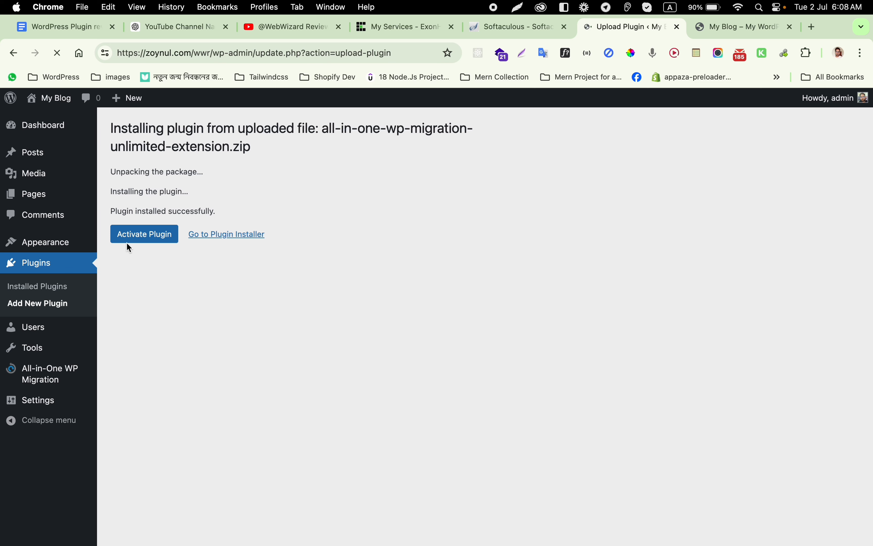
left_click(141, 236)
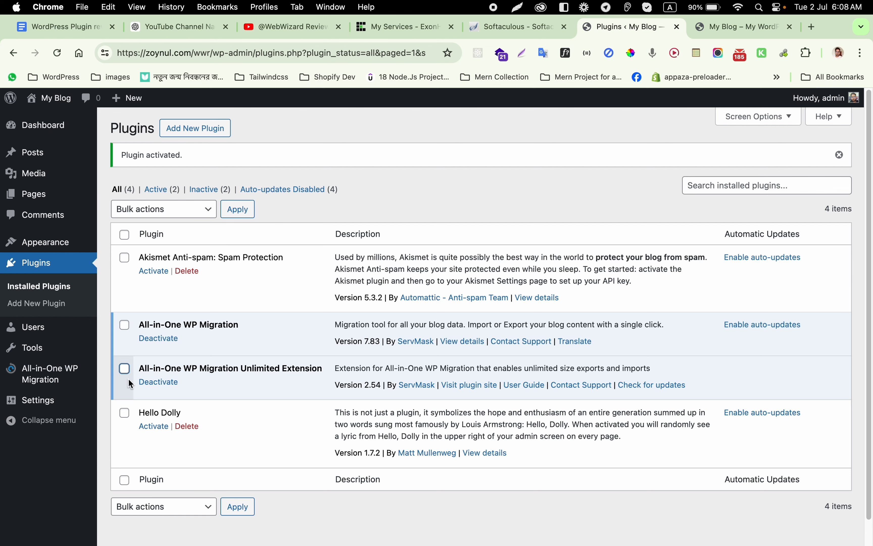
Step: Try importing the .wpress backup from a file, then dismiss the outdated-extension error
mouse_move(66, 377)
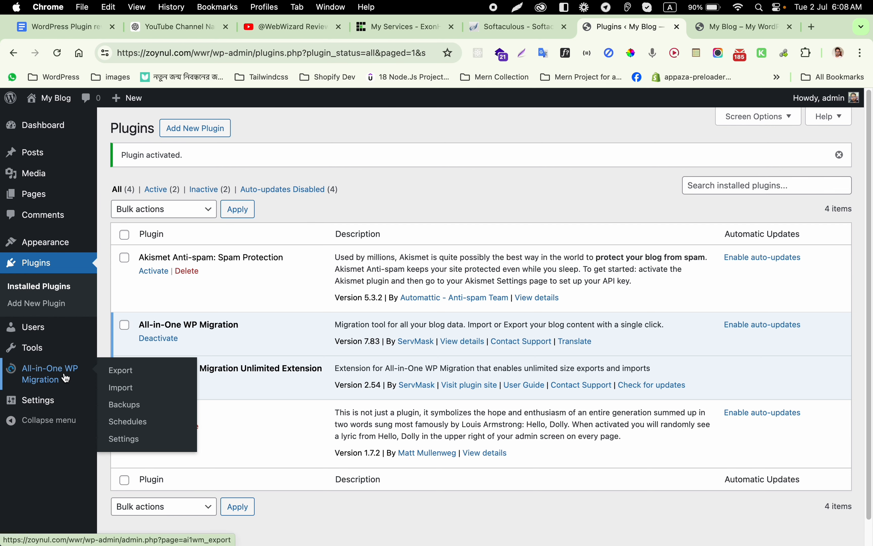
left_click(127, 390)
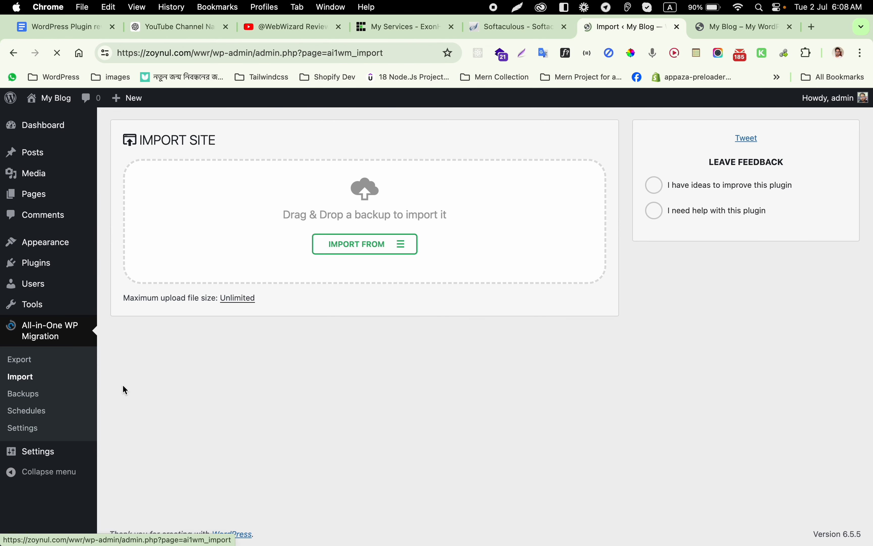
left_click(361, 248)
left_click(359, 263)
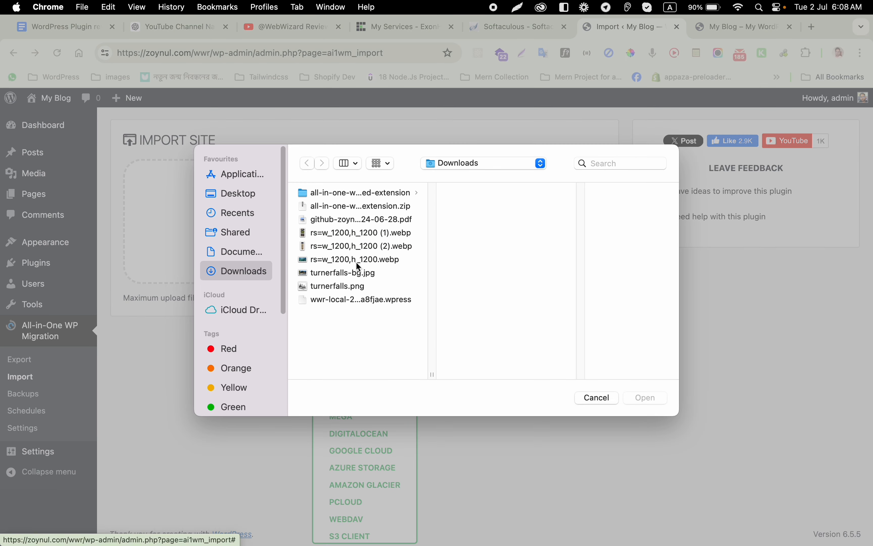
double_click(383, 302)
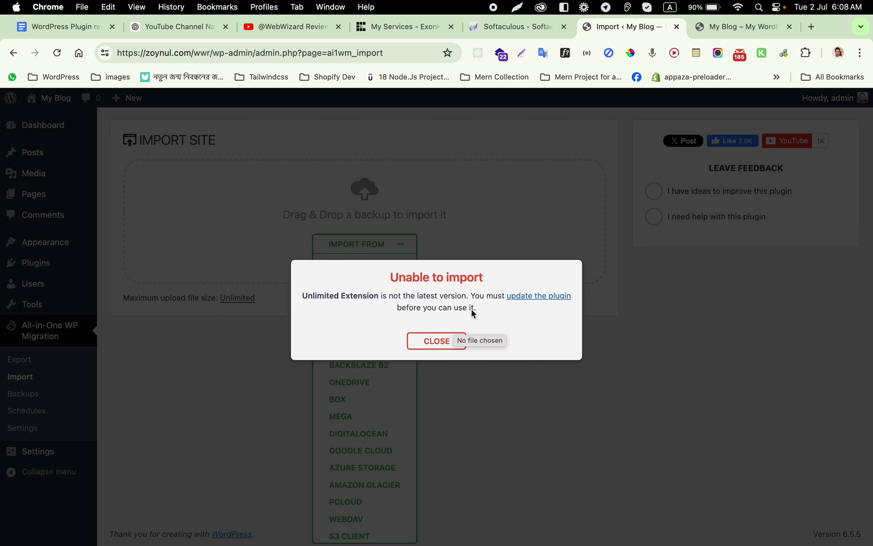
left_click(444, 340)
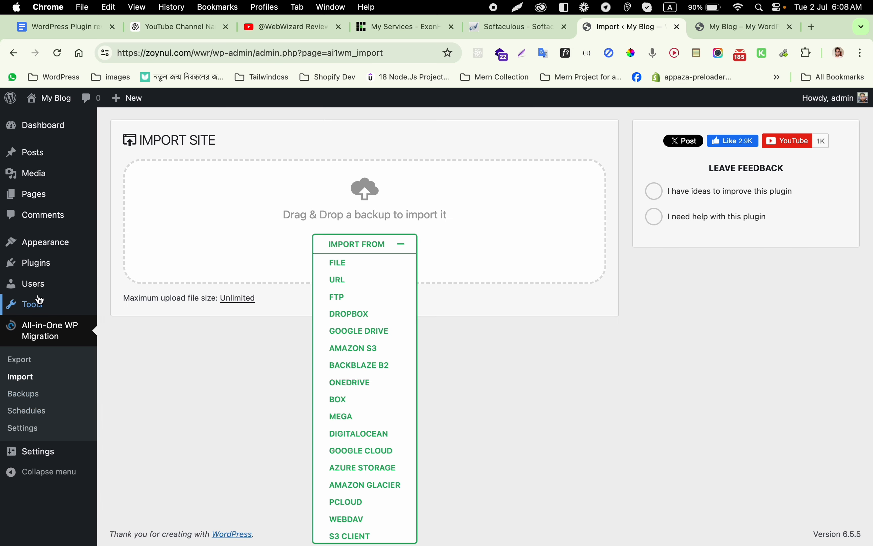
Step: Update the Unlimited Extension from 2.54 to 2.58 from Installed Plugins
mouse_move(49, 267)
left_click(168, 264)
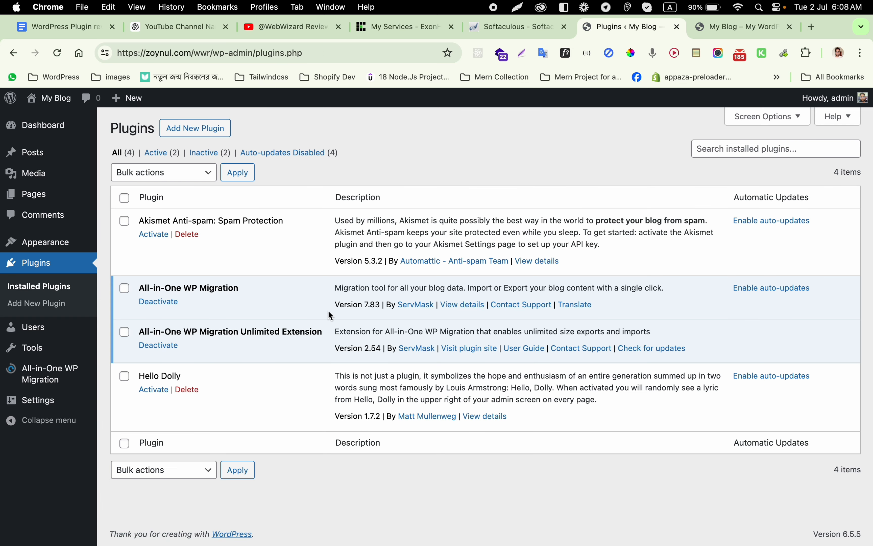
left_click(675, 350)
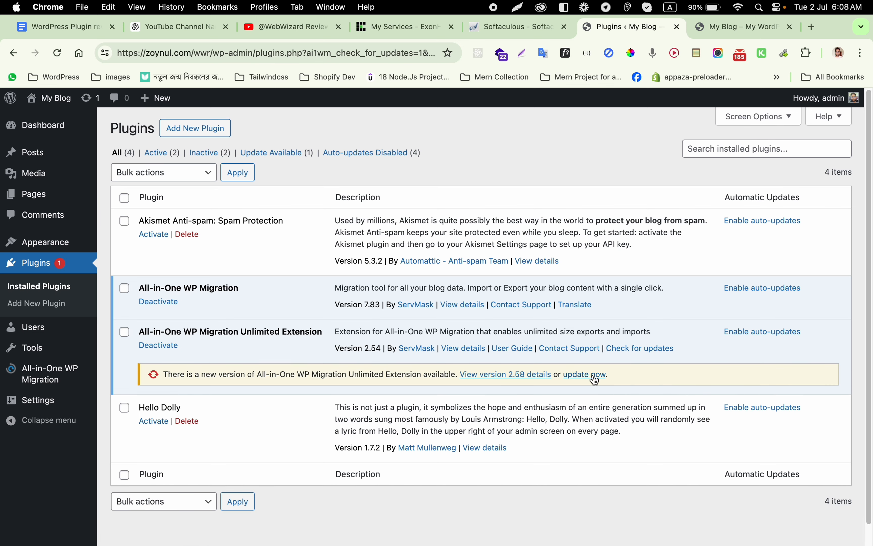
left_click(596, 376)
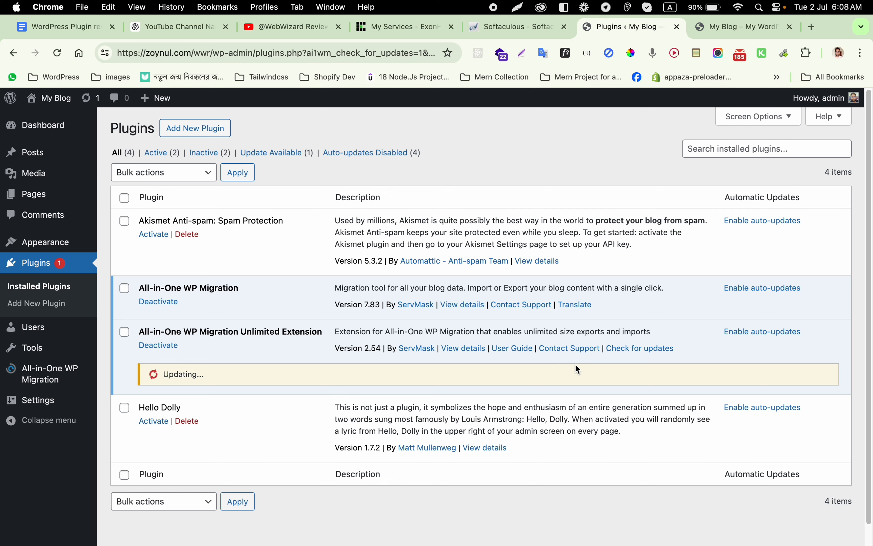
Step: Import the .wpress backup from a file and confirm the overwrite, restoring all 4663 files
mouse_move(49, 376)
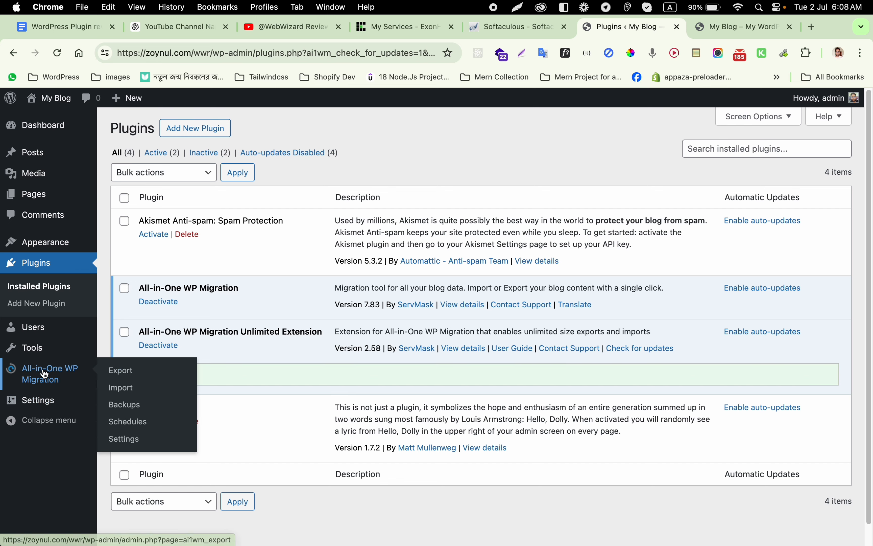
left_click(123, 395)
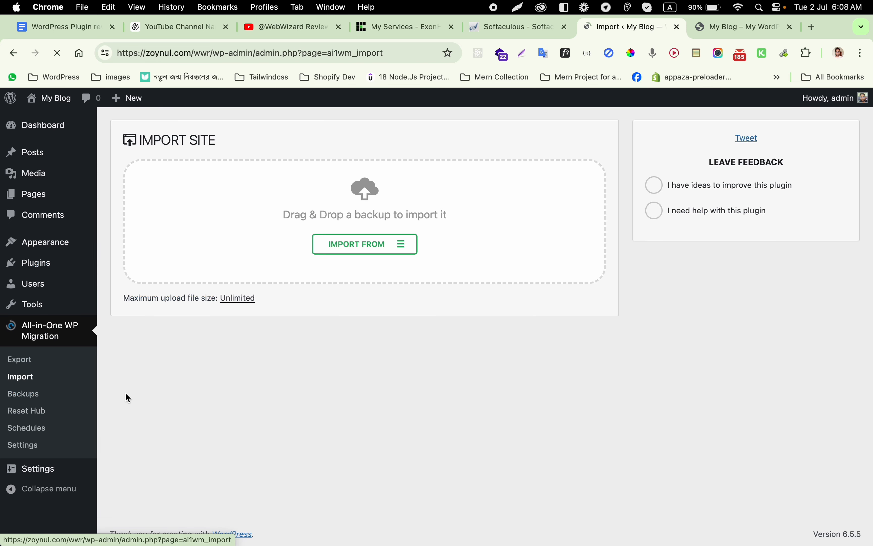
left_click(331, 246)
left_click(339, 267)
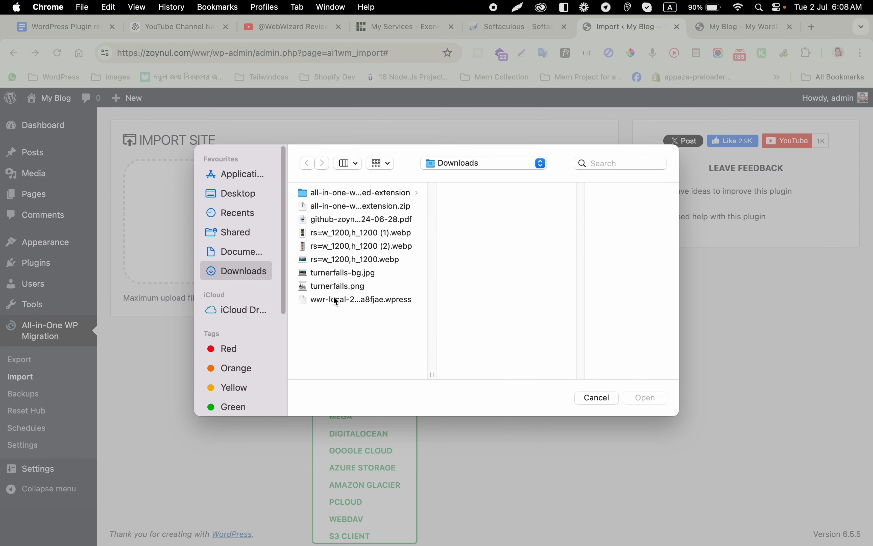
double_click(333, 297)
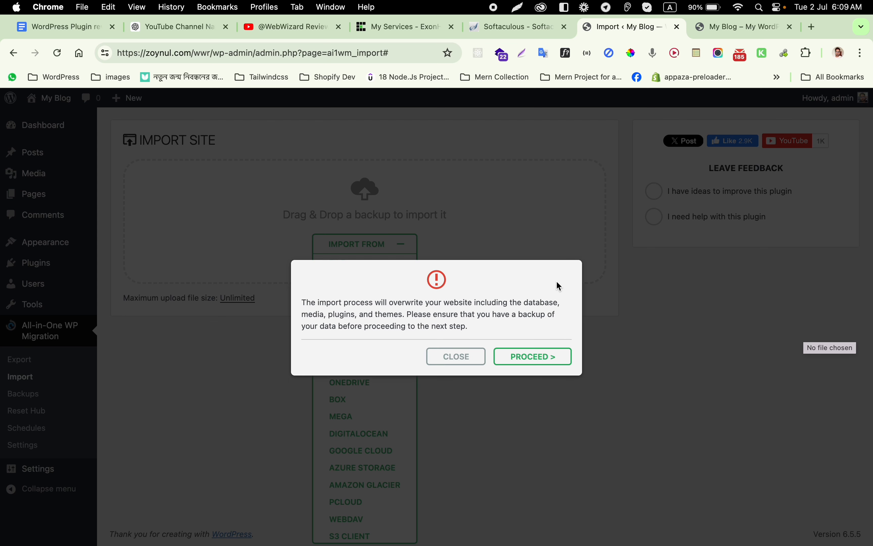
left_click(555, 355)
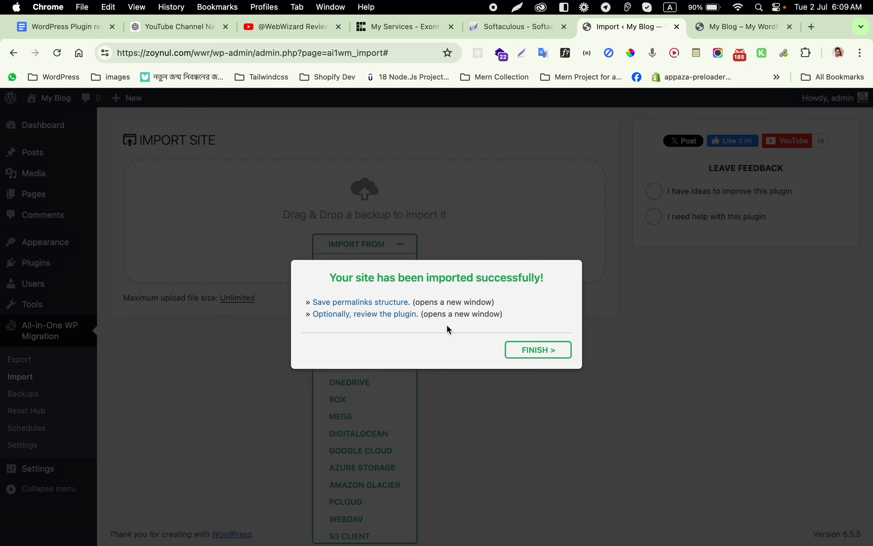
Step: Log in to the migrated site as admin with the account password, saving it in the browser
left_click(363, 305)
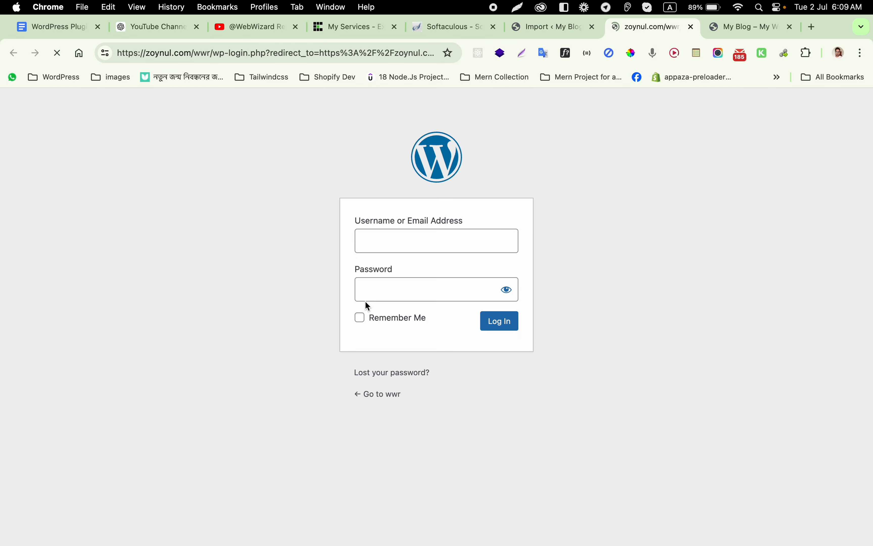
left_click(439, 243)
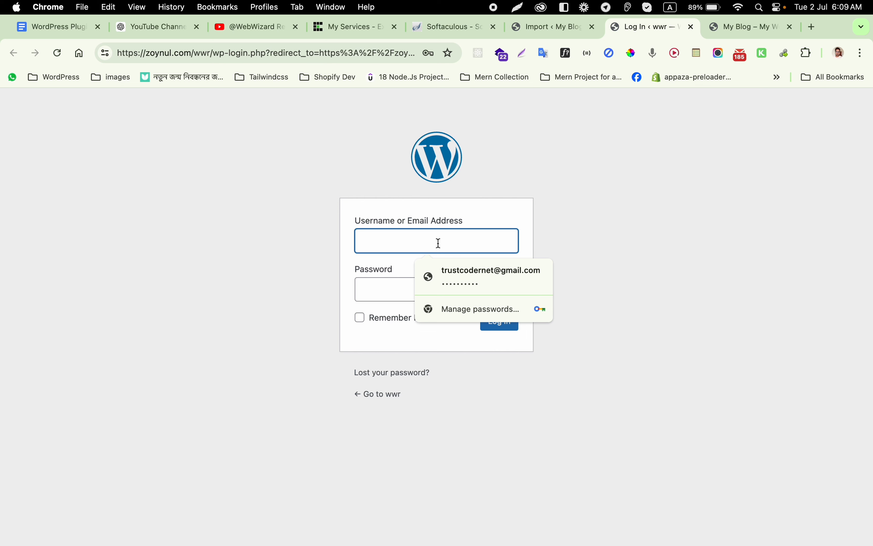
type("admin")
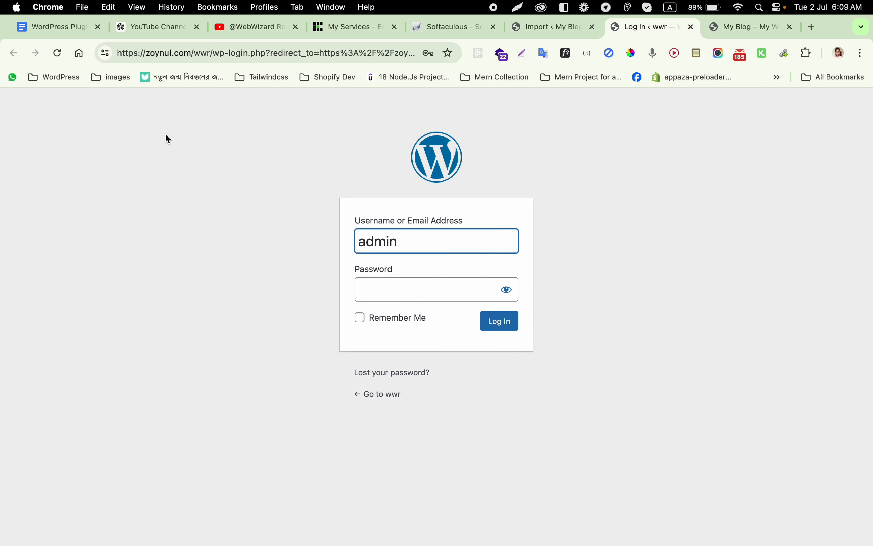
left_click(383, 293)
type("*")
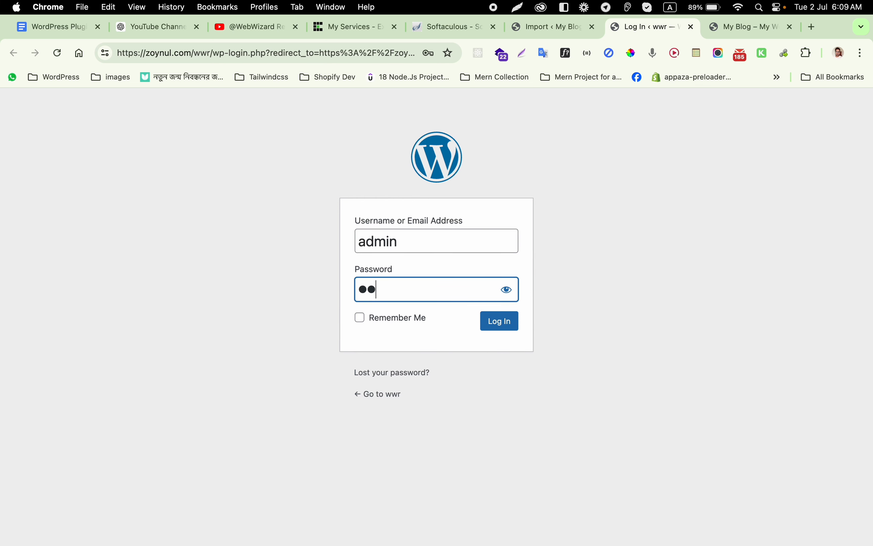
left_click(501, 333)
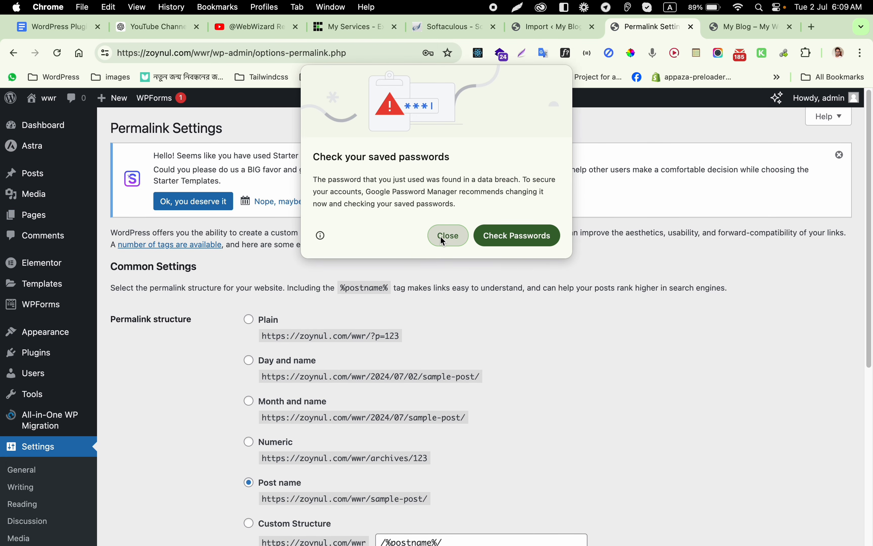
left_click(442, 239)
left_click(449, 237)
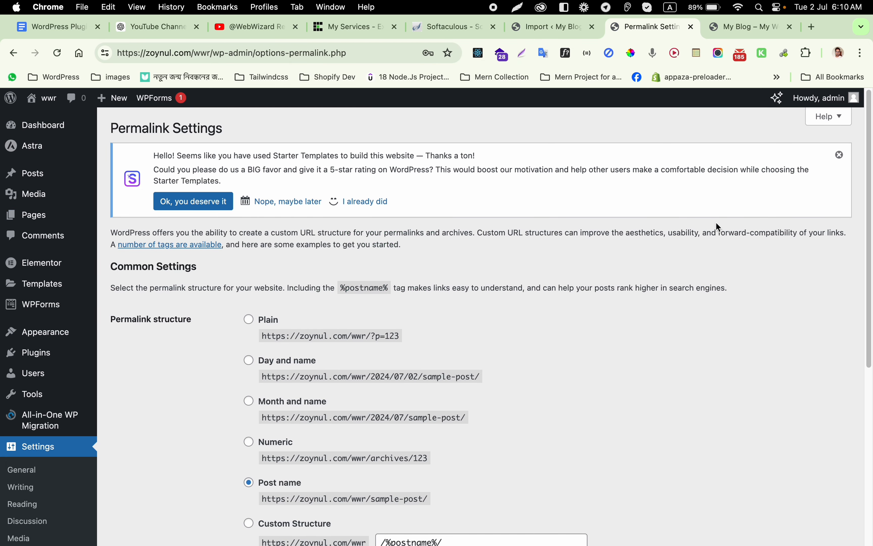
Step: Save the Post name permalink structure on Permalink Settings
scroll(252, 361, "down", 8)
left_click(132, 488)
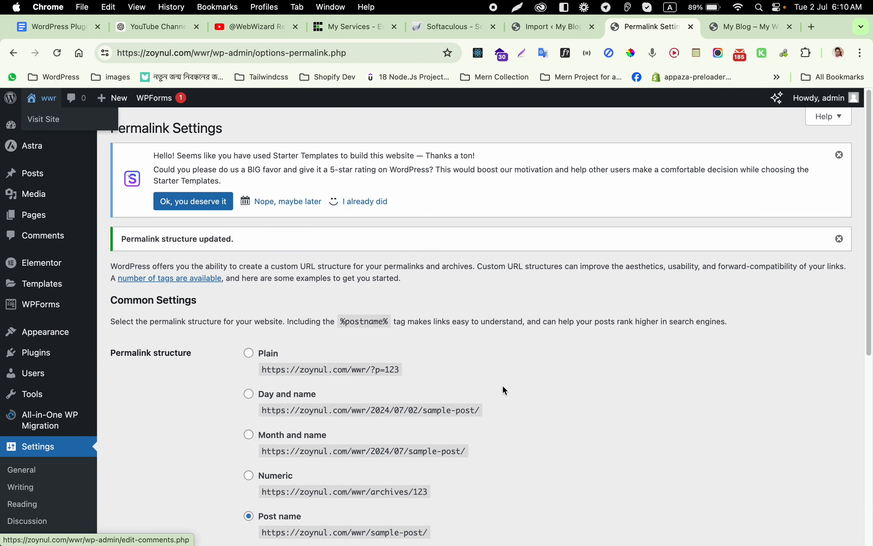
scroll(156, 448, "down", 9)
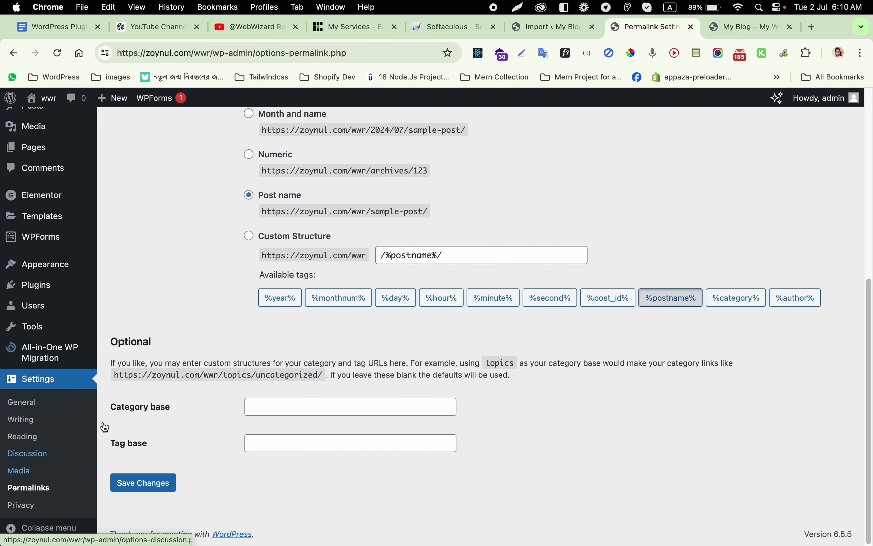
left_click(155, 486)
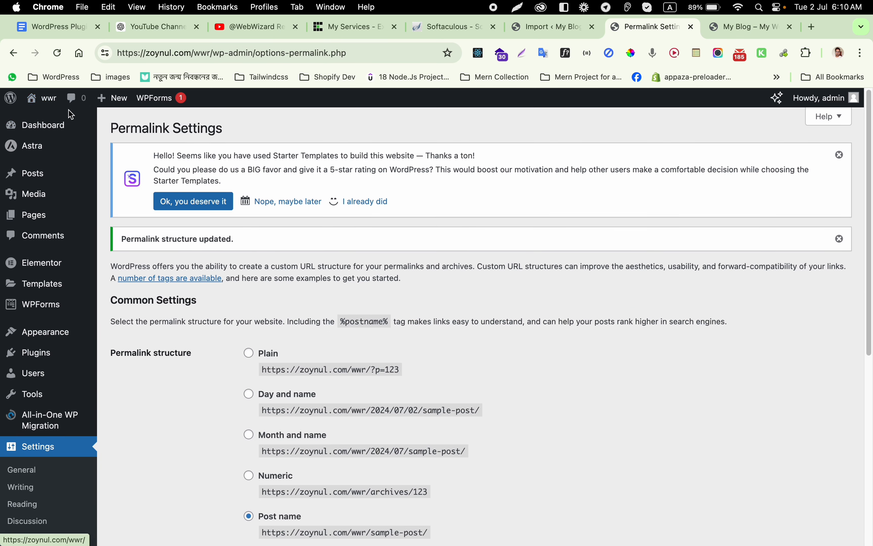
Step: Open the live site's homepage in a new browser tab
mouse_move(41, 99)
right_click(53, 124)
left_click(72, 127)
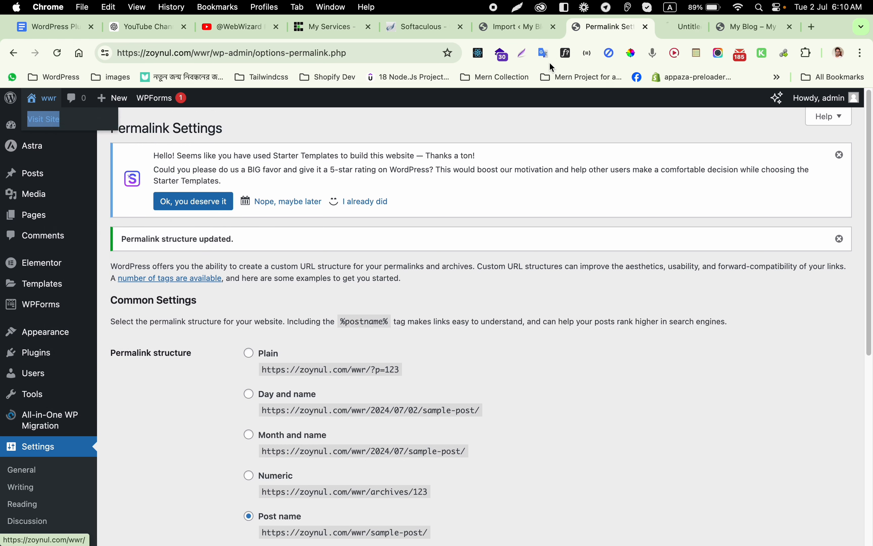
left_click(664, 28)
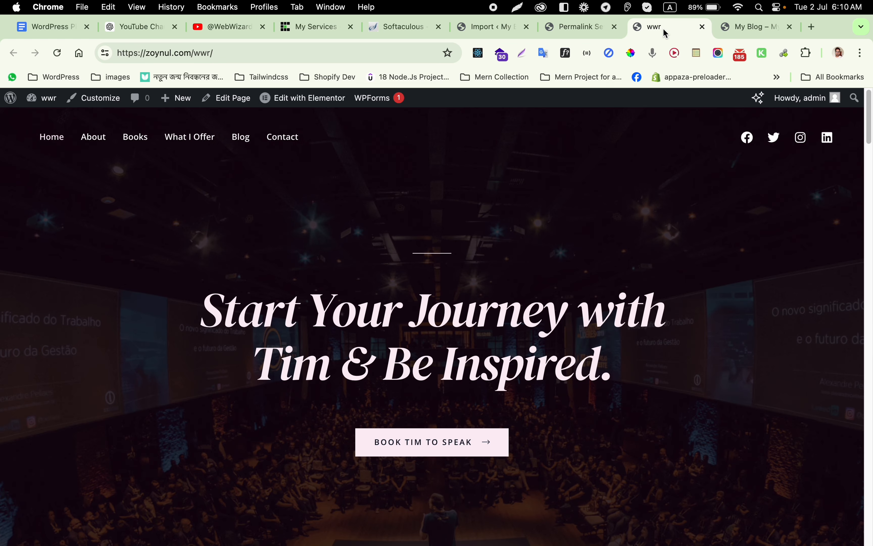
scroll(314, 354, "down", 10)
scroll(313, 354, "up", 15)
scroll(132, 444, "down", 15)
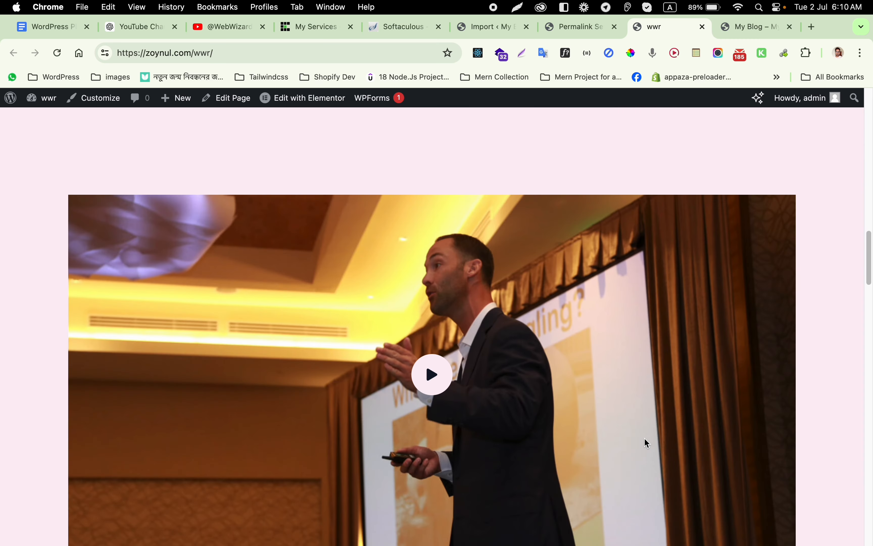
scroll(647, 443, "down", 10)
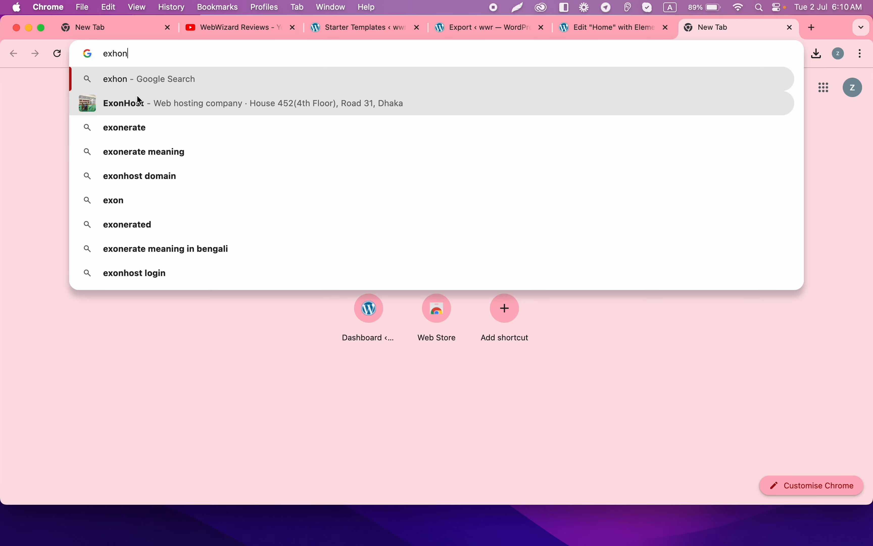
Step: Search Google for 'exonhost' and open the exonhost.com website
left_click(138, 96)
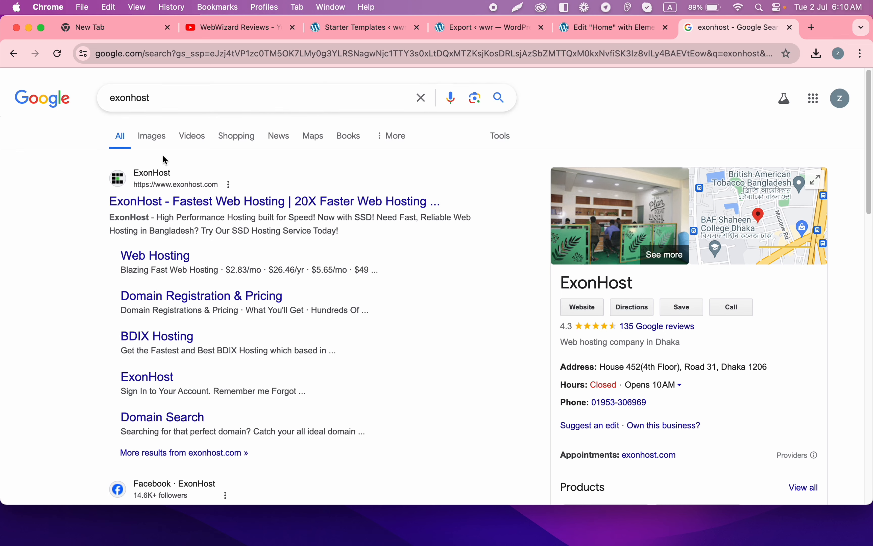
scroll(165, 160, "down", 10)
scroll(666, 255, "up", 10)
left_click(233, 205)
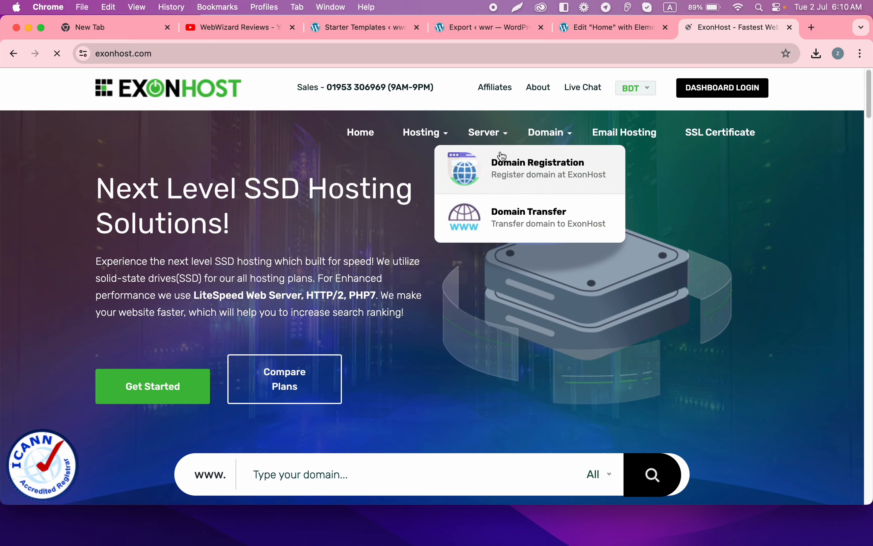
Step: Go to the Domain Registrations & Pricing page under the Domain menu
scroll(502, 171, "down", 2)
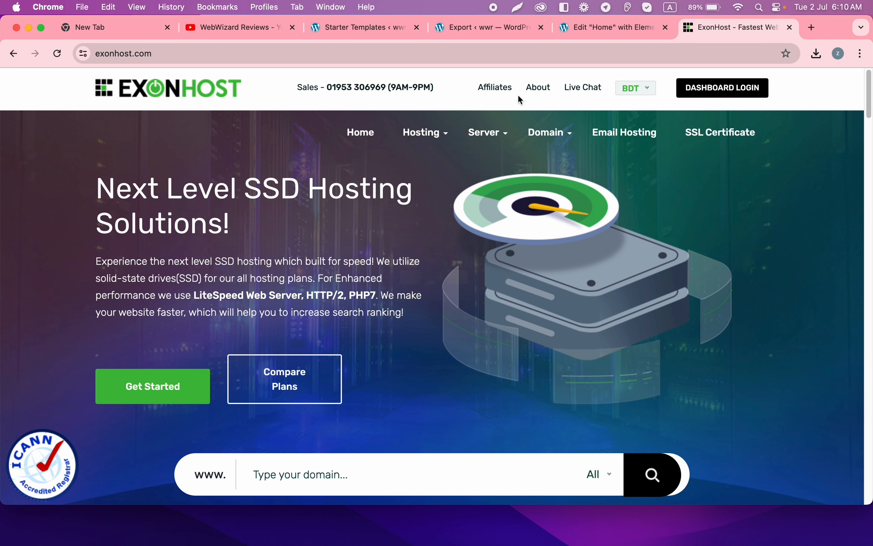
mouse_move(408, 249)
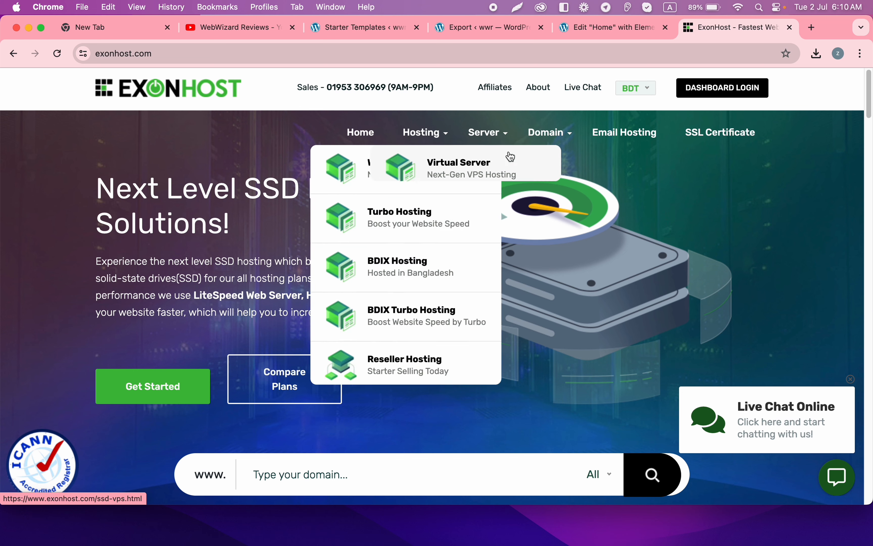
mouse_move(547, 132)
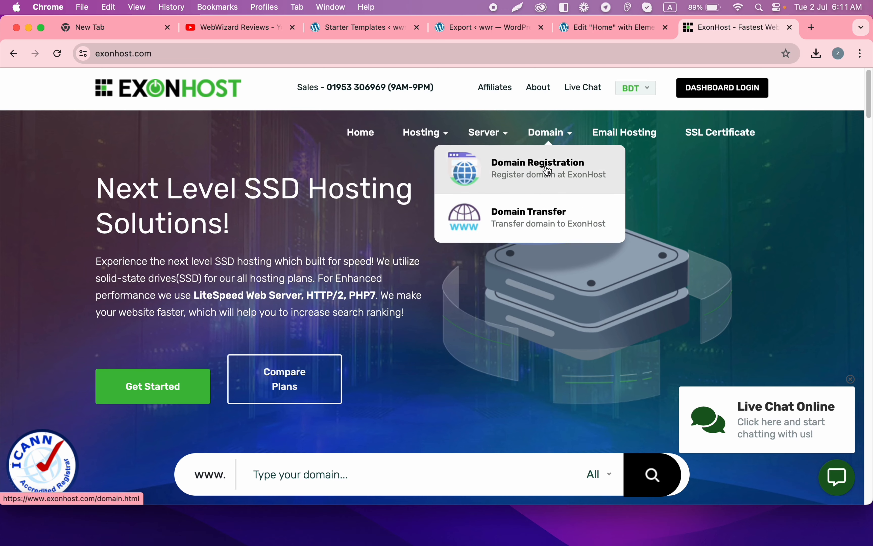
left_click(547, 171)
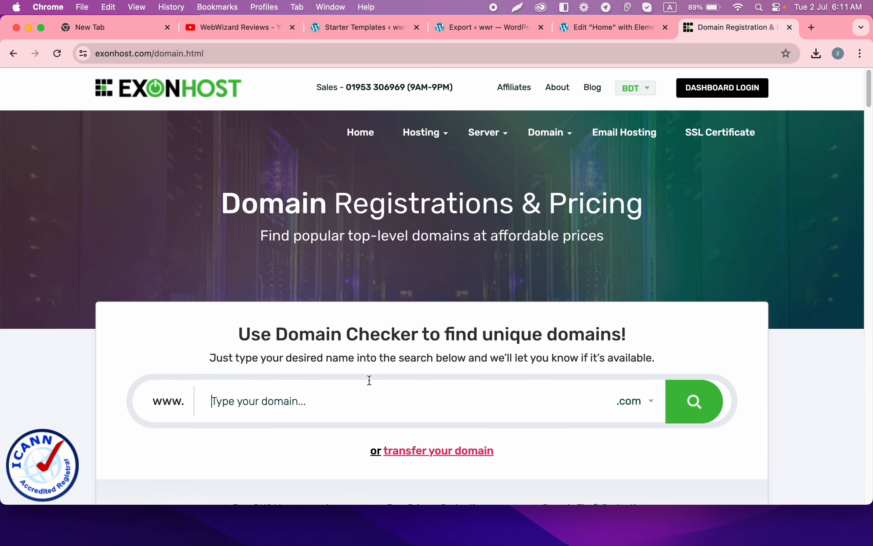
Step: Check 'rahimit' in the domain checker: .com taken, .net $15.57/yr, .org $14.63/yr available
type("rahimit")
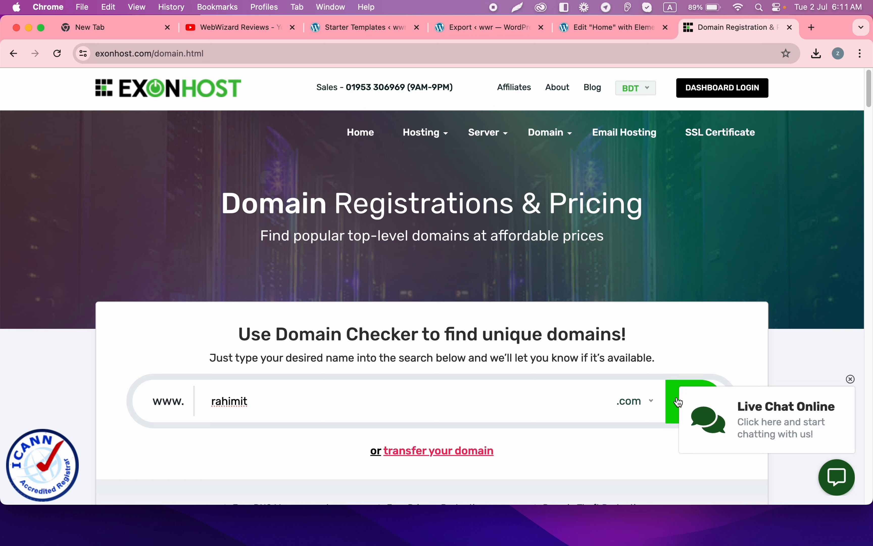
left_click(668, 395)
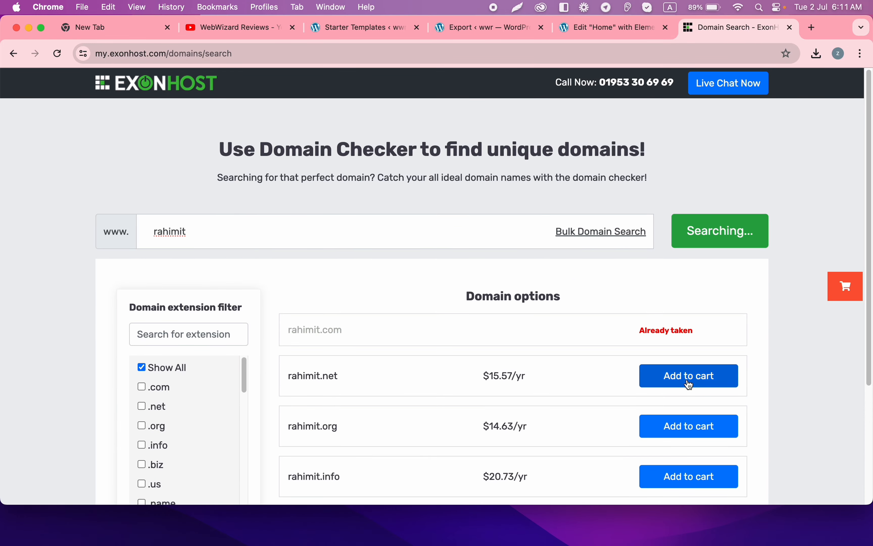
scroll(465, 325, "down", 6)
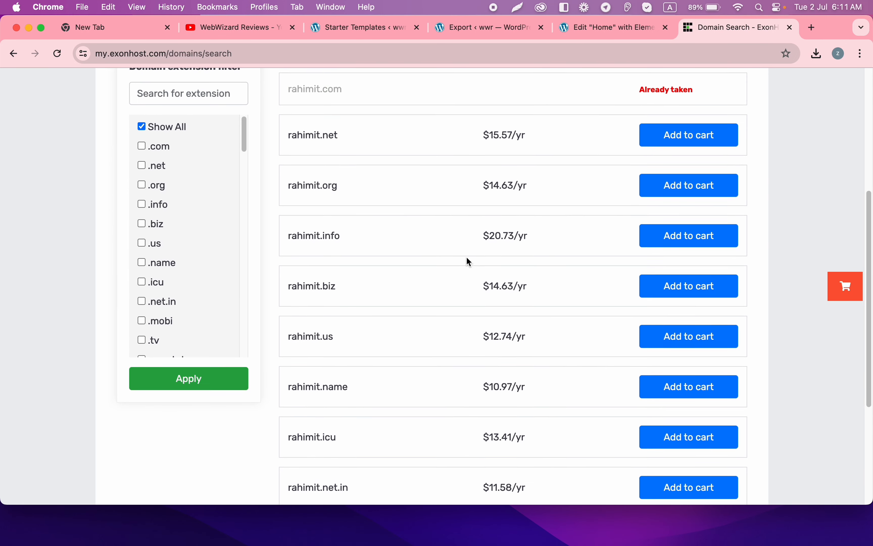
scroll(468, 261, "up", 1)
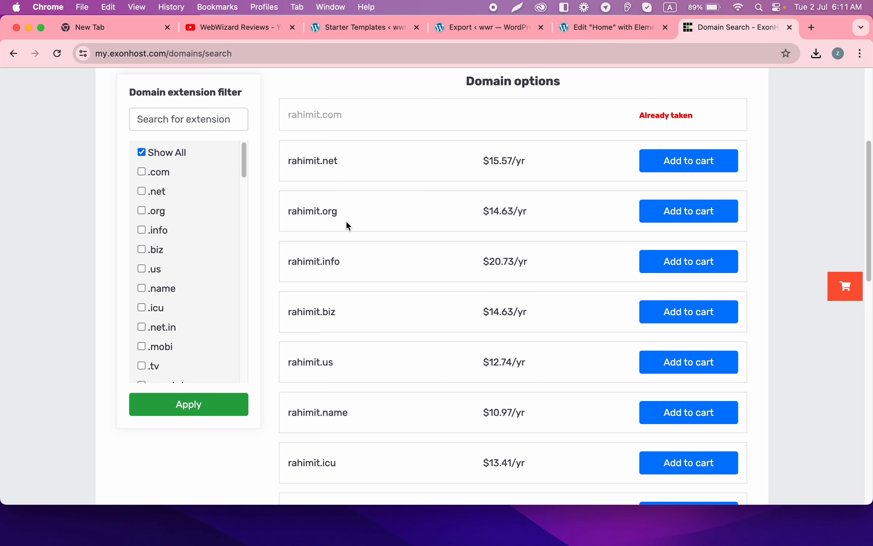
scroll(378, 308, "down", 1)
scroll(488, 248, "up", 7)
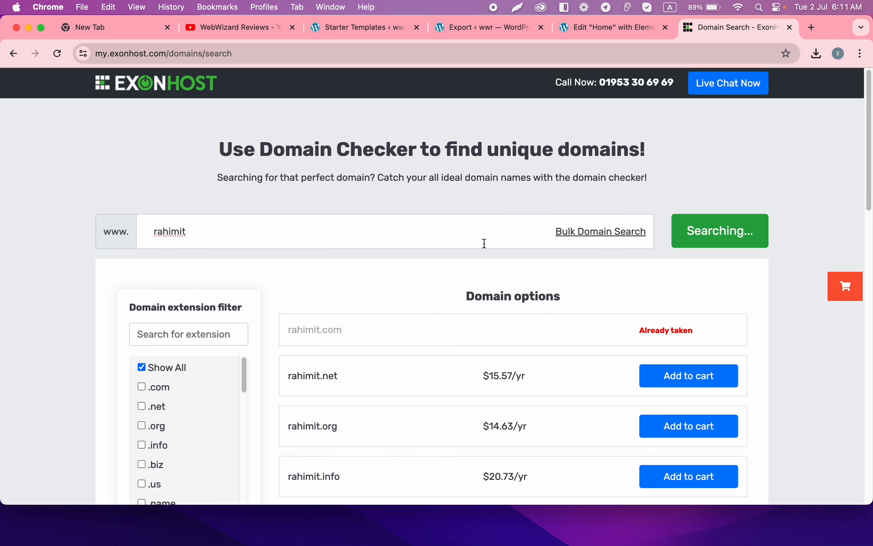
Step: Switch the web hosting plans to annual billing and start ordering the Starter plan
left_click(142, 88)
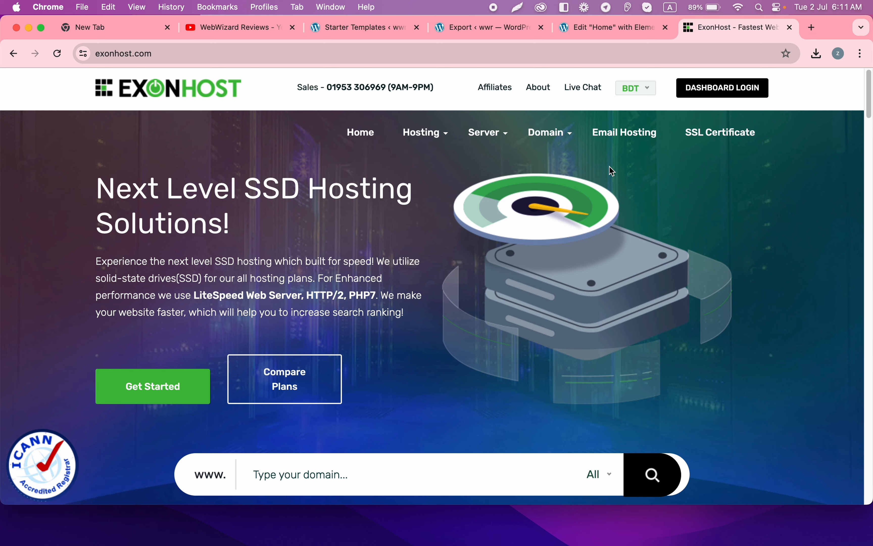
mouse_move(426, 133)
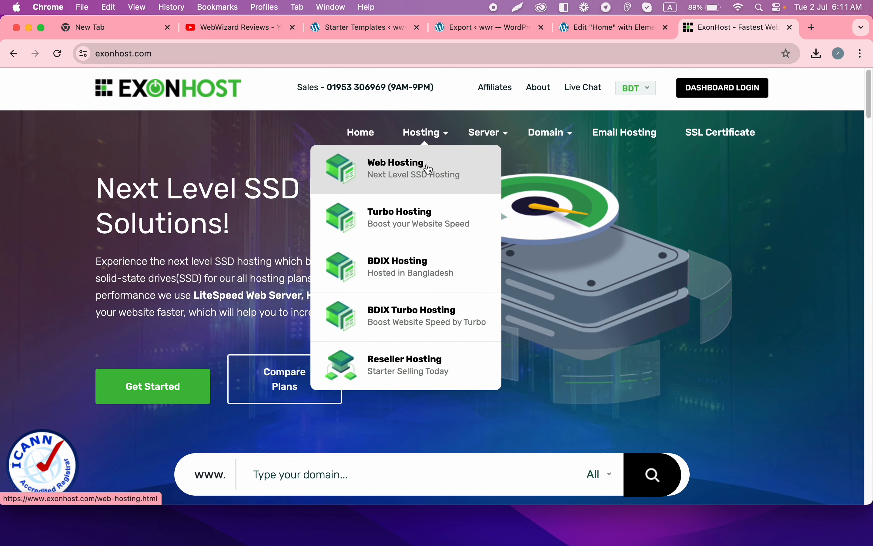
left_click(429, 166)
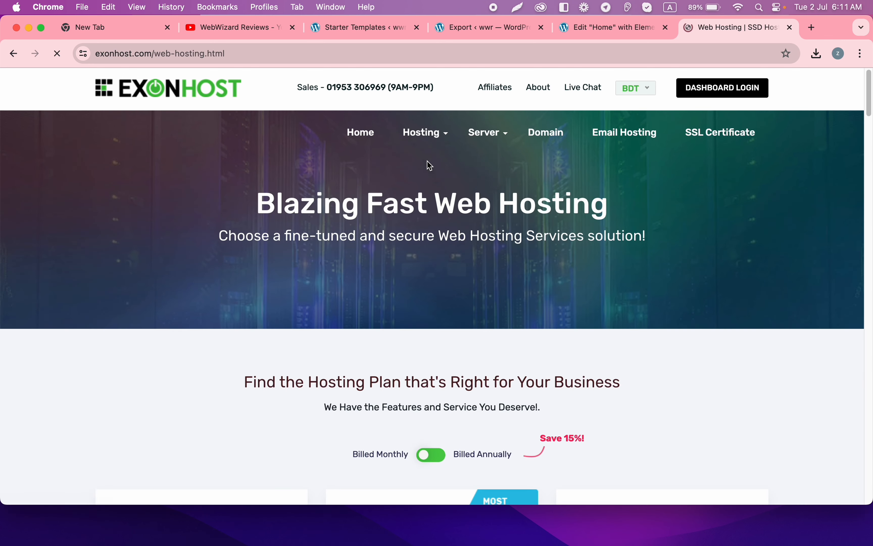
scroll(490, 386, "down", 10)
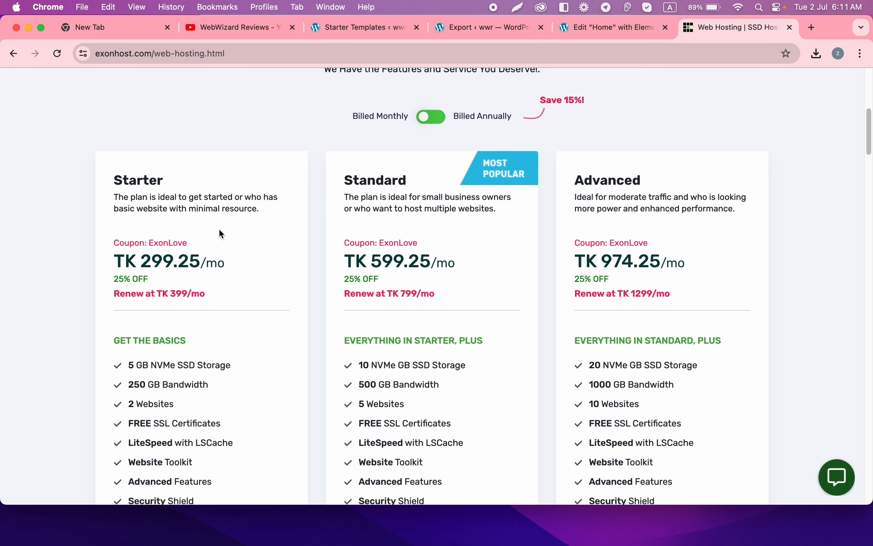
scroll(426, 138, "up", 2)
left_click(429, 141)
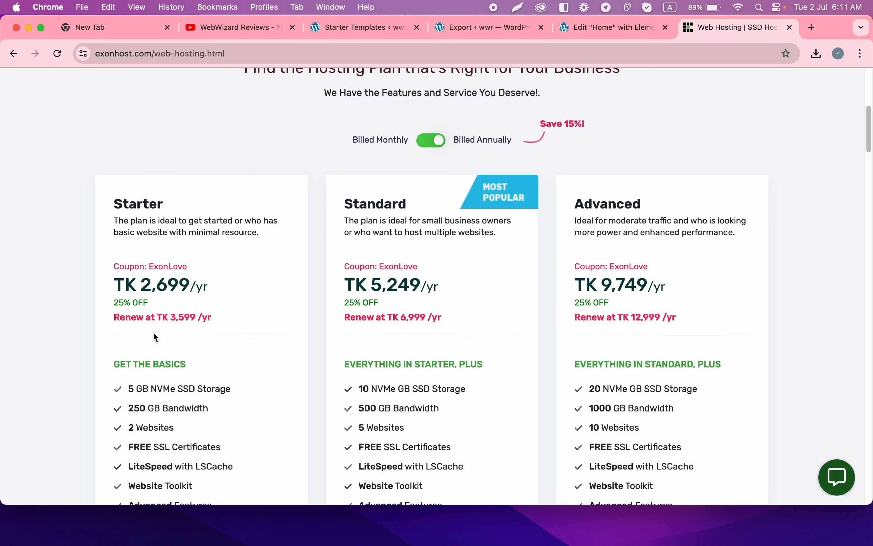
scroll(155, 338, "down", 8)
scroll(162, 331, "up", 2)
left_click(224, 311)
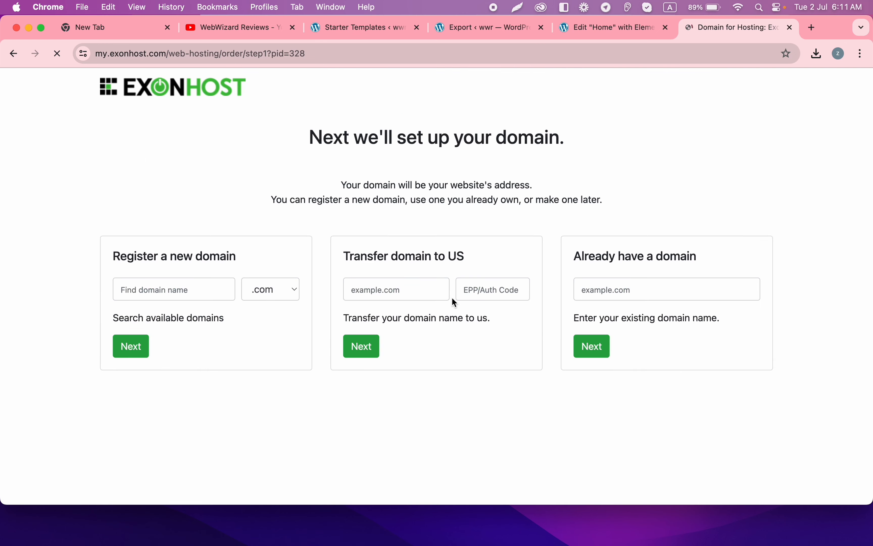
Step: Search for rahimit, find rahimit.com taken, choose rahimit.tv and continue to account details
left_click(189, 290)
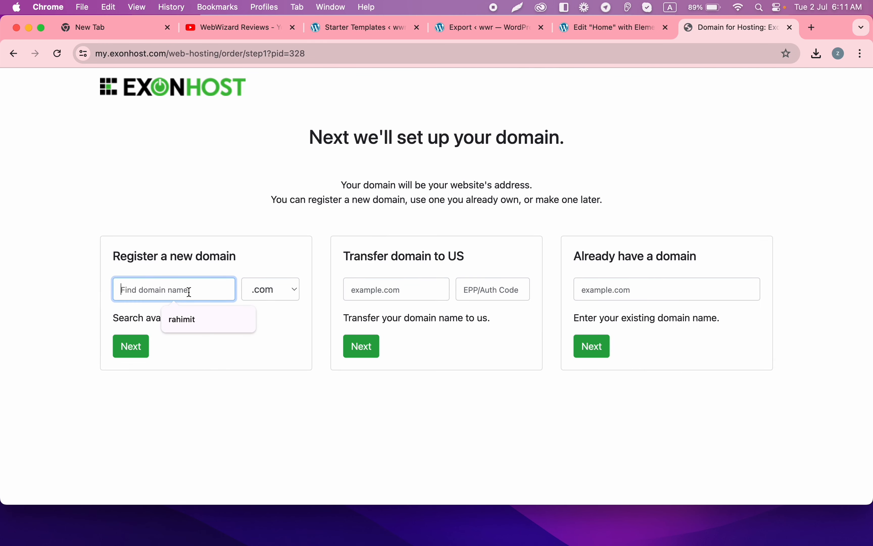
left_click(210, 327)
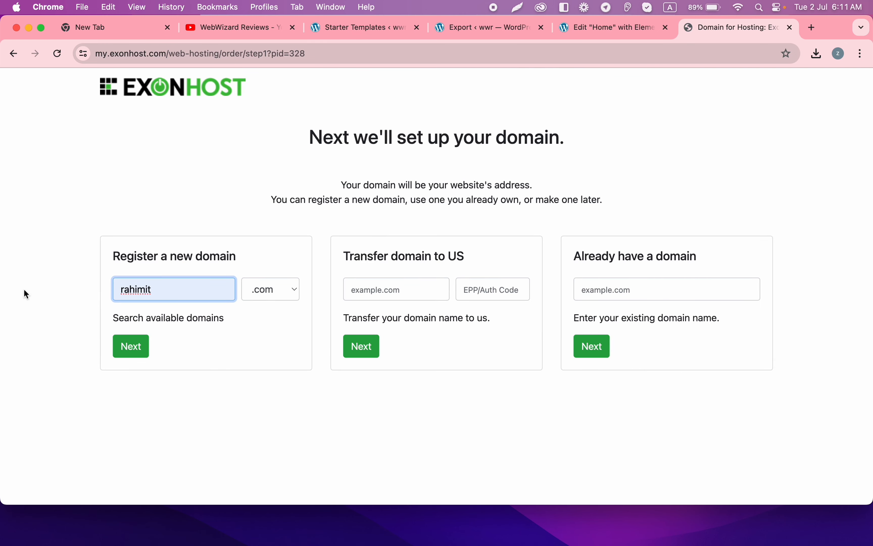
left_click(249, 256)
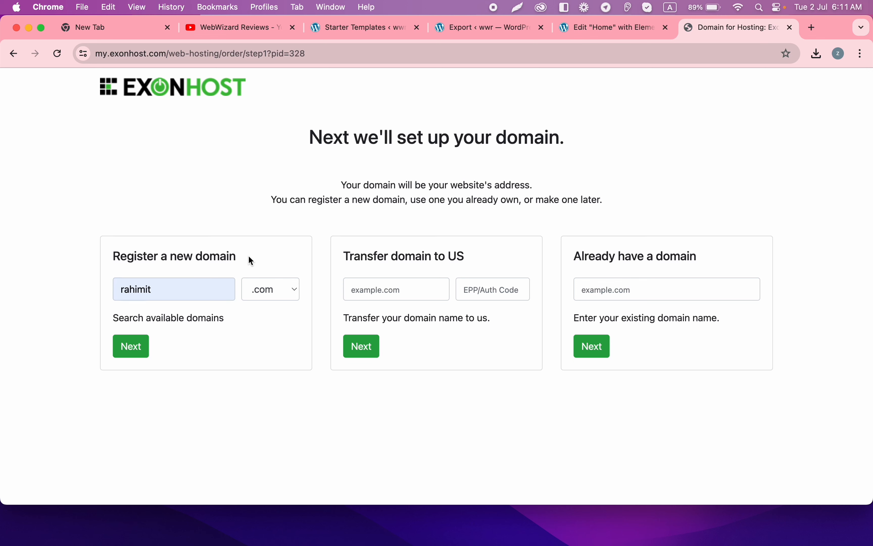
left_click(155, 294)
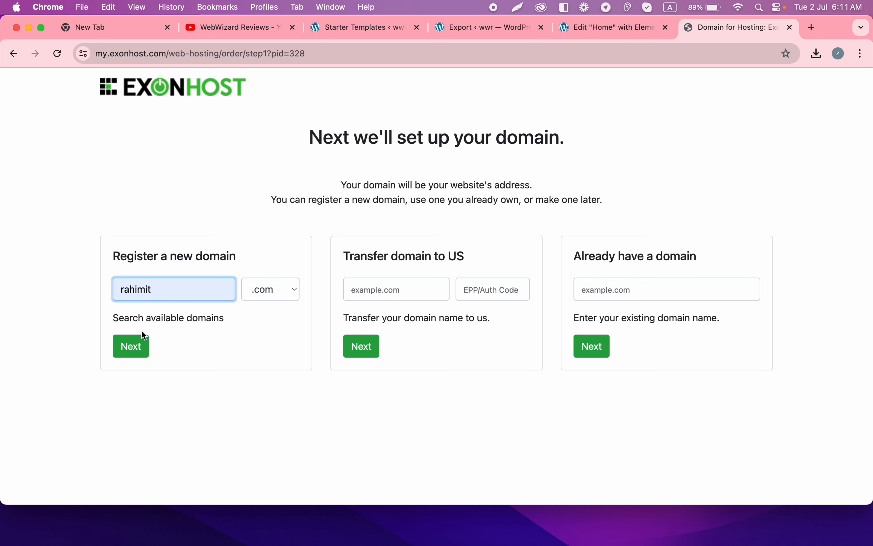
left_click(132, 348)
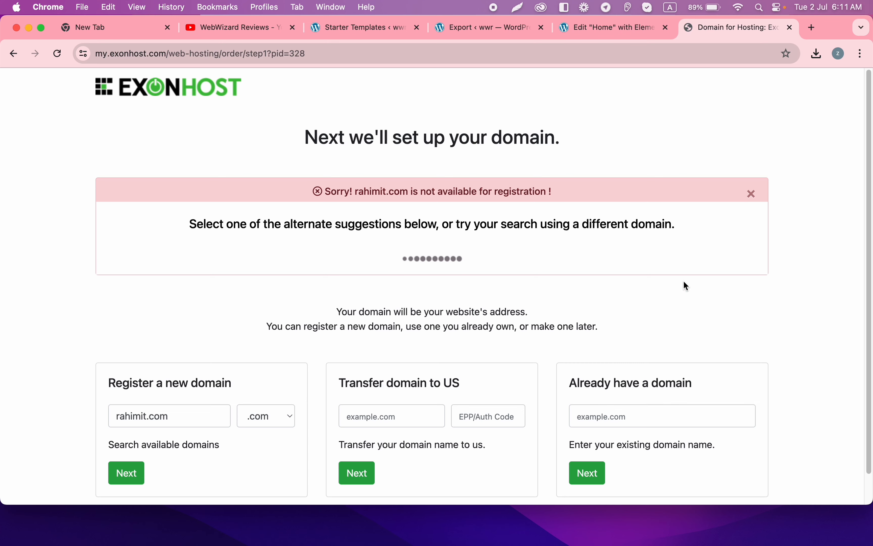
scroll(620, 412, "down", 1)
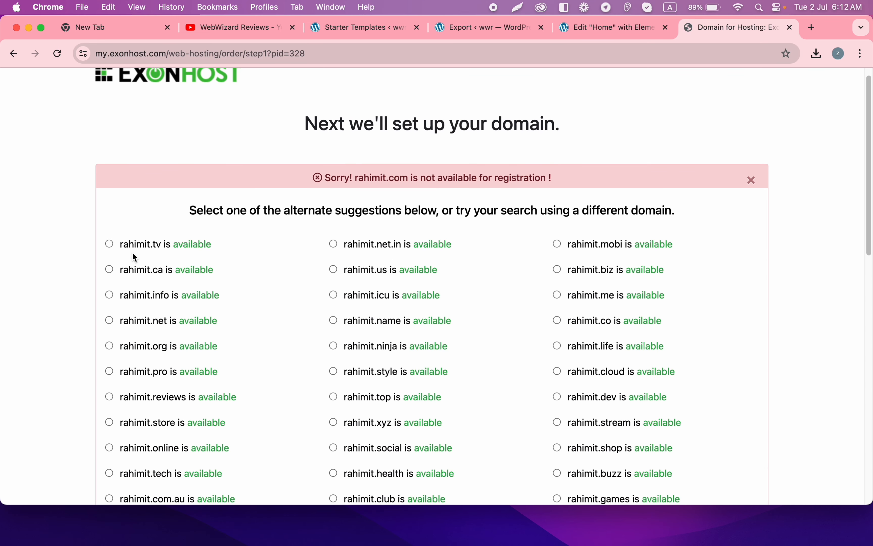
left_click(110, 244)
scroll(458, 271, "down", 10)
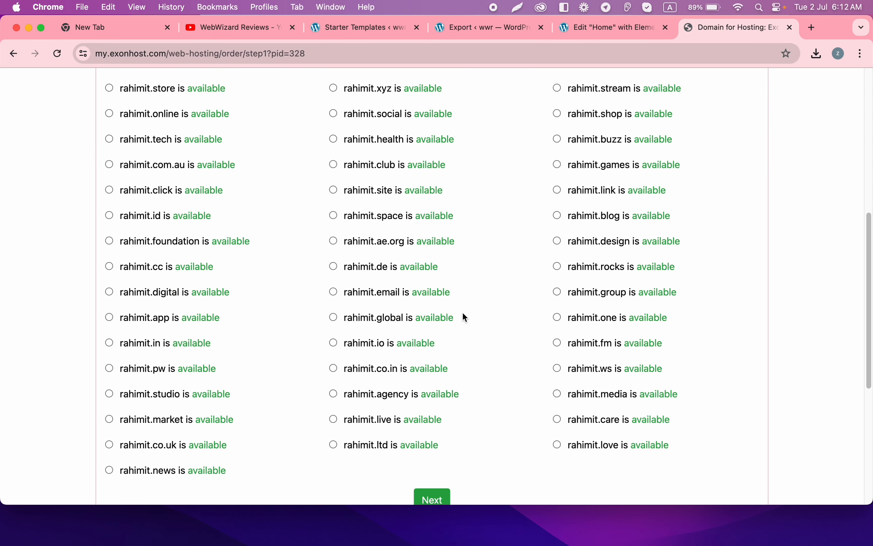
left_click(422, 480)
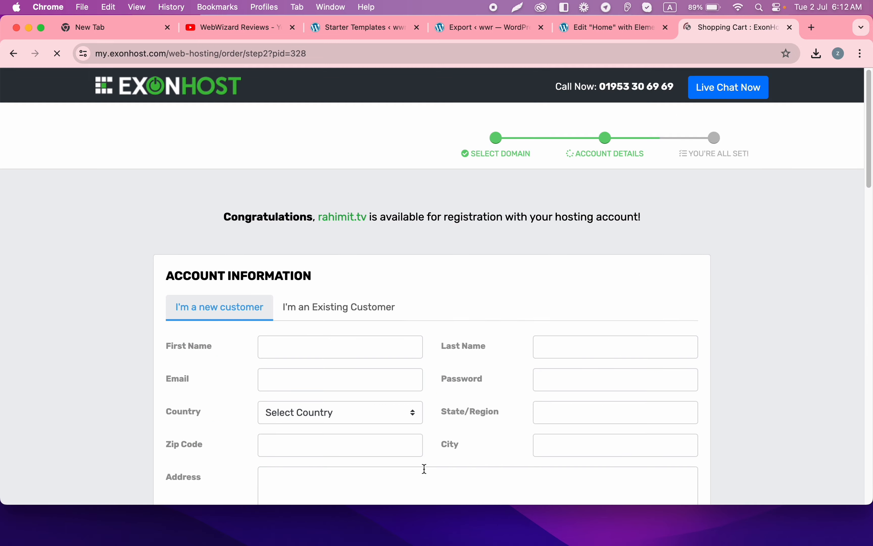
Step: Review the order's sign-in and new-customer registration forms and the domain registration period options
scroll(392, 287, "down", 5)
scroll(392, 287, "down", 20)
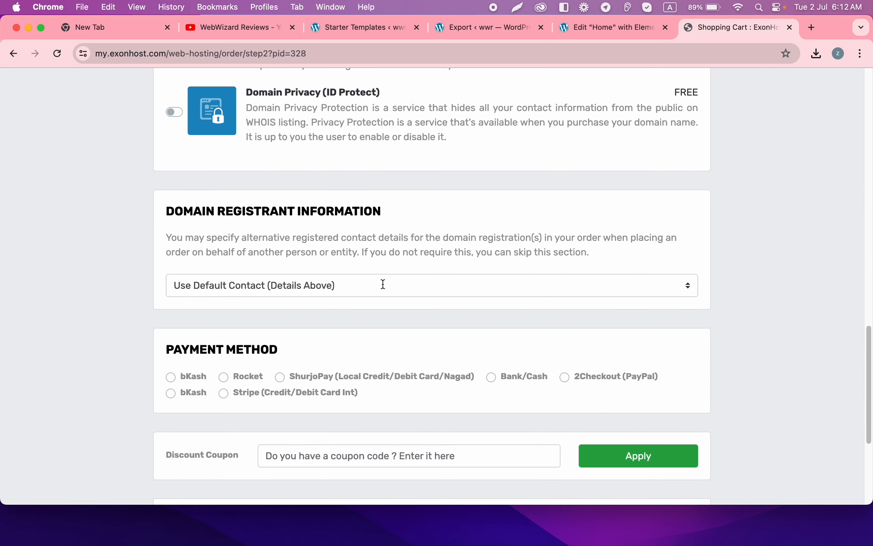
scroll(382, 284, "up", 11)
scroll(396, 288, "up", 9)
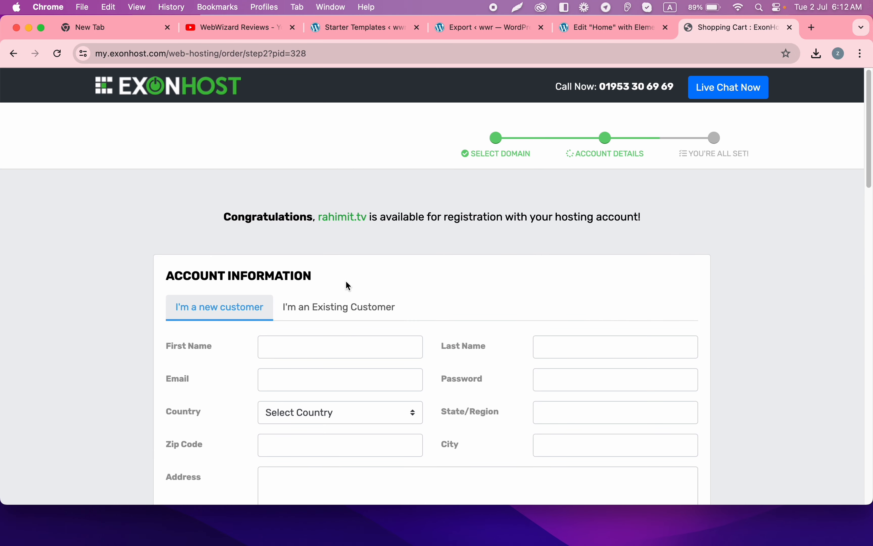
left_click(340, 317)
scroll(392, 309, "down", 9)
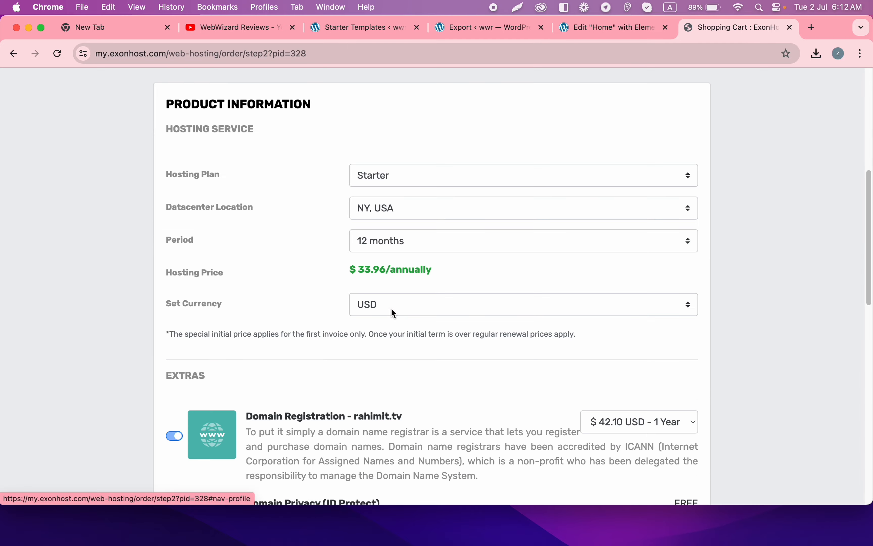
scroll(313, 220, "up", 3)
left_click(304, 123)
left_click(545, 124)
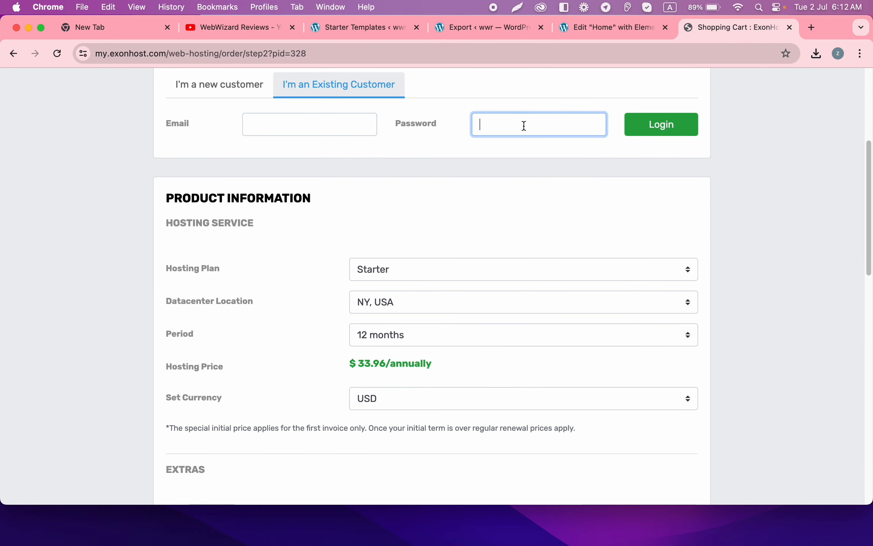
scroll(708, 137, "up", 1)
scroll(524, 225, "up", 5)
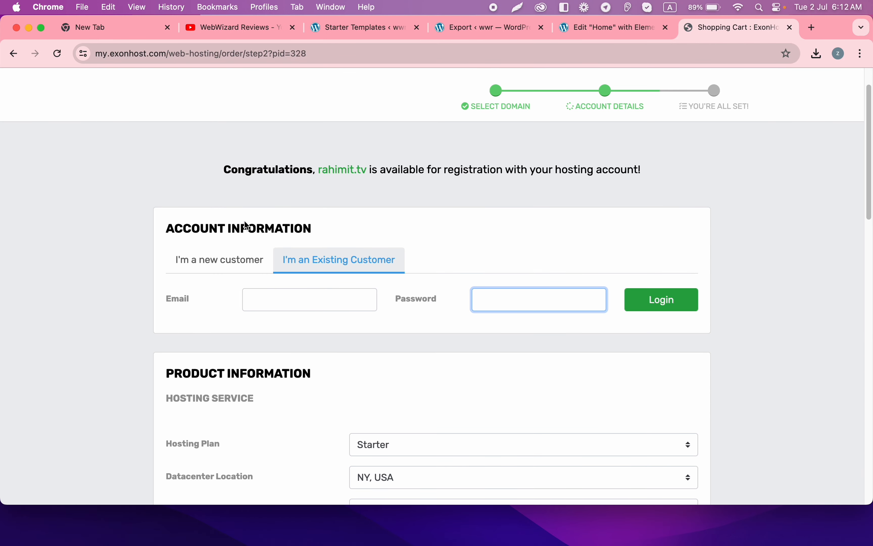
left_click(179, 260)
scroll(361, 289, "down", 8)
scroll(397, 289, "down", 10)
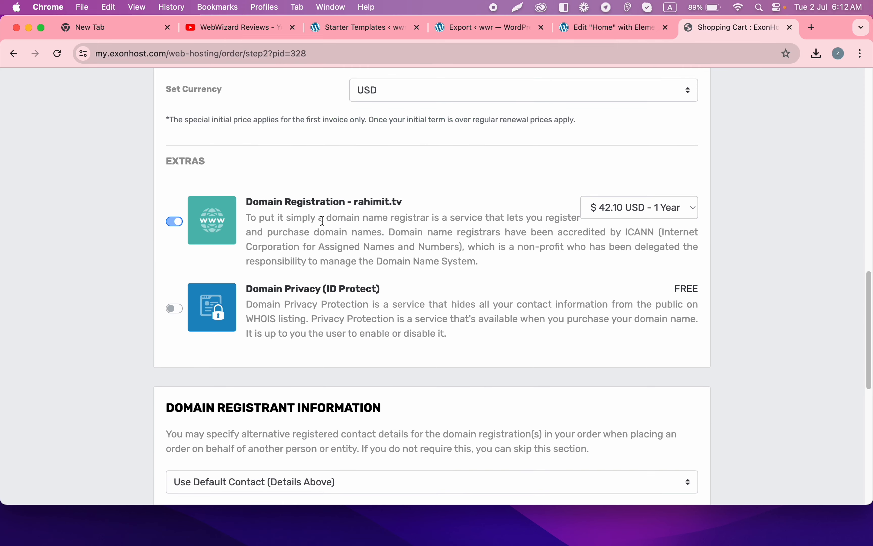
scroll(533, 210, "up", 15)
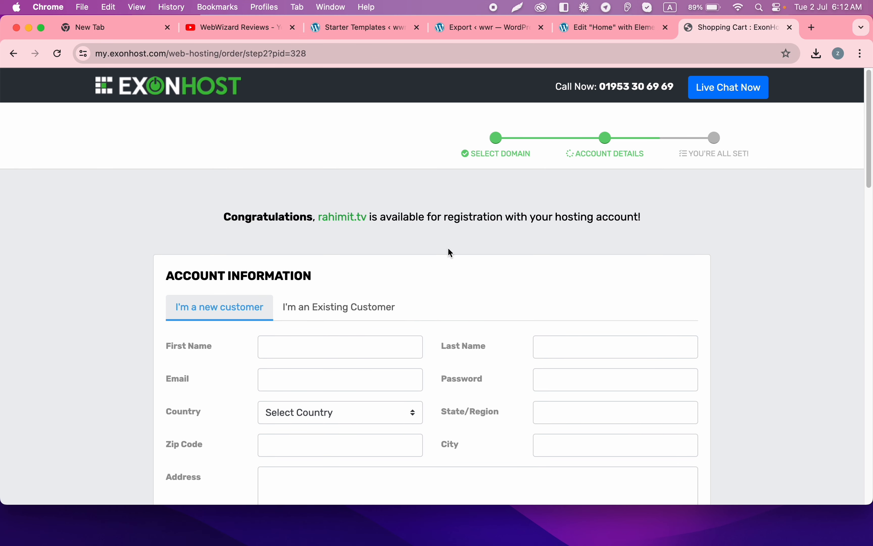
scroll(451, 253, "down", 18)
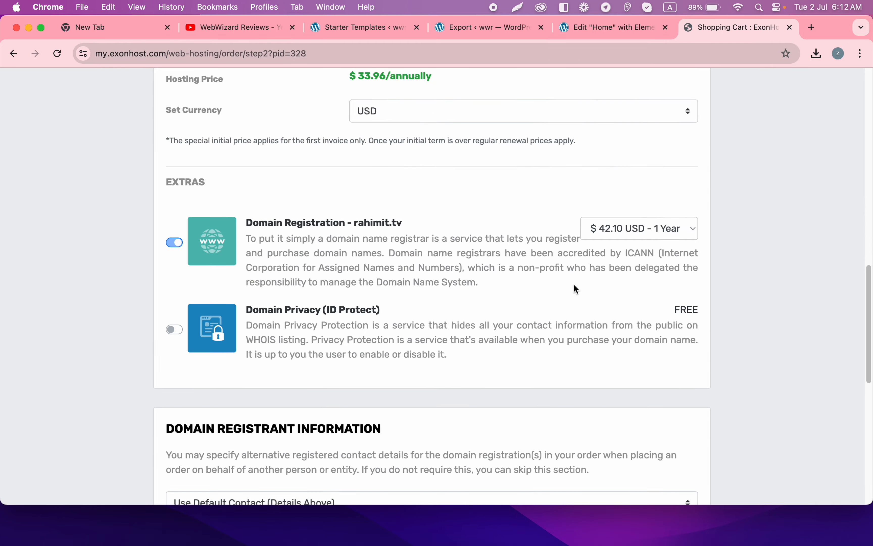
scroll(577, 290, "down", 2)
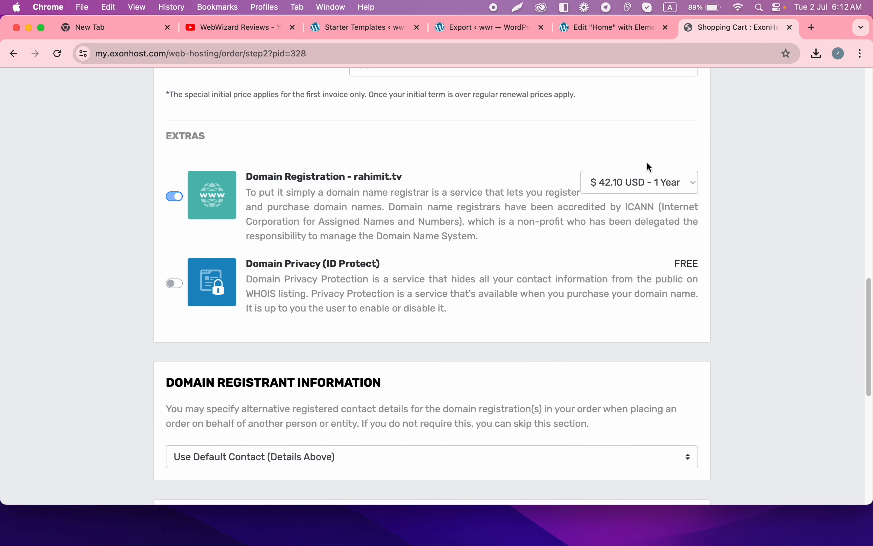
left_click(664, 180)
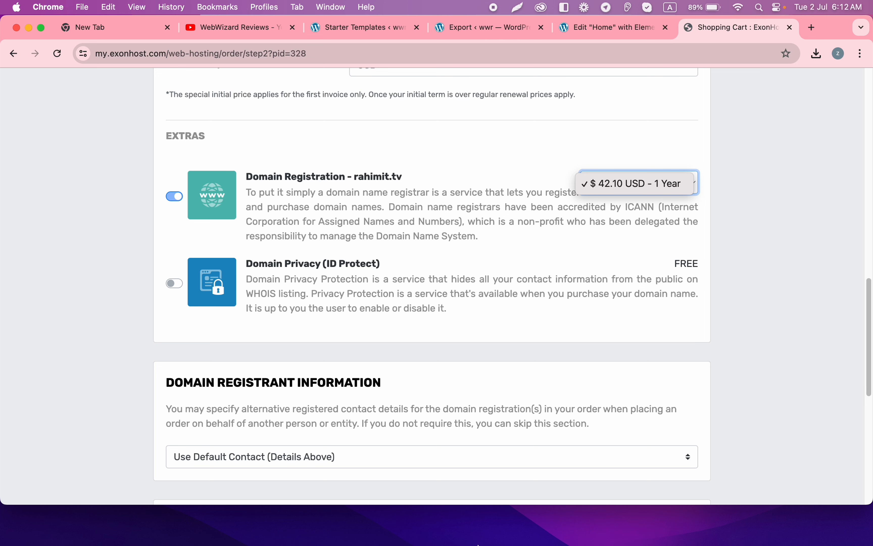
Step: Return to the other Chrome window and show ExonHost's My Services list with the active Starter plan
key("super+Tab")
left_click(29, 29)
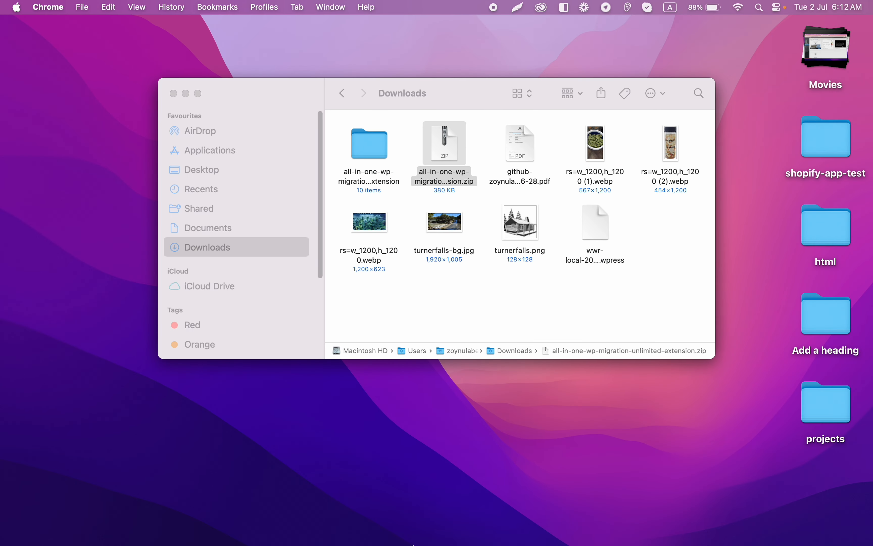
mouse_move(413, 544)
left_click(202, 509)
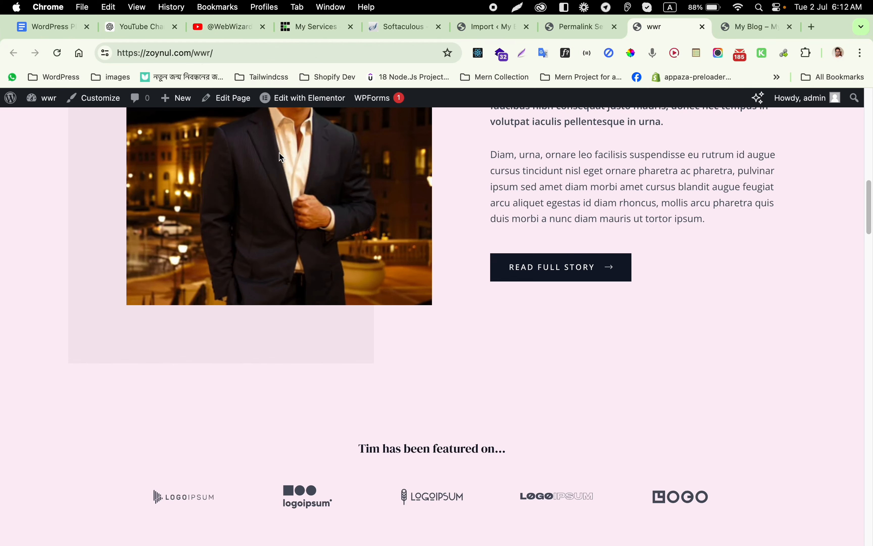
left_click(304, 32)
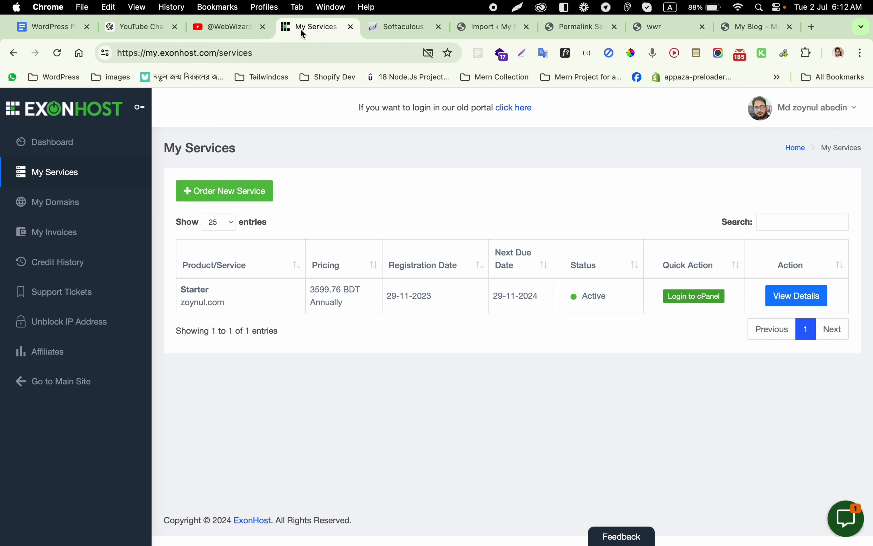